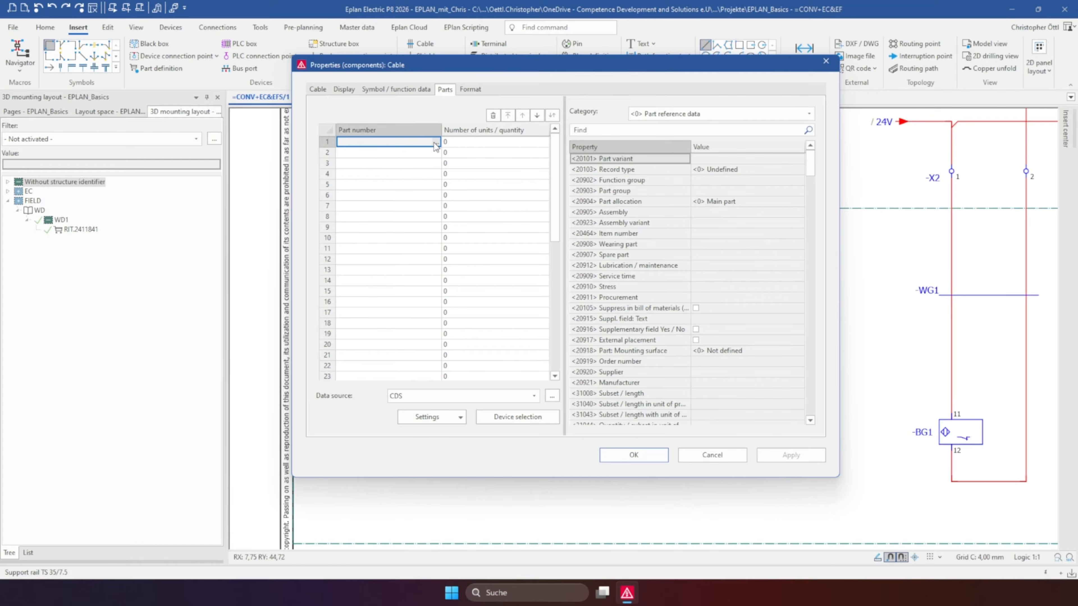
Assign cable part LAPP.1137504 with accessory RIT.2411841 to cable WD1 through device selection, and select its connection definition points
click(507, 417)
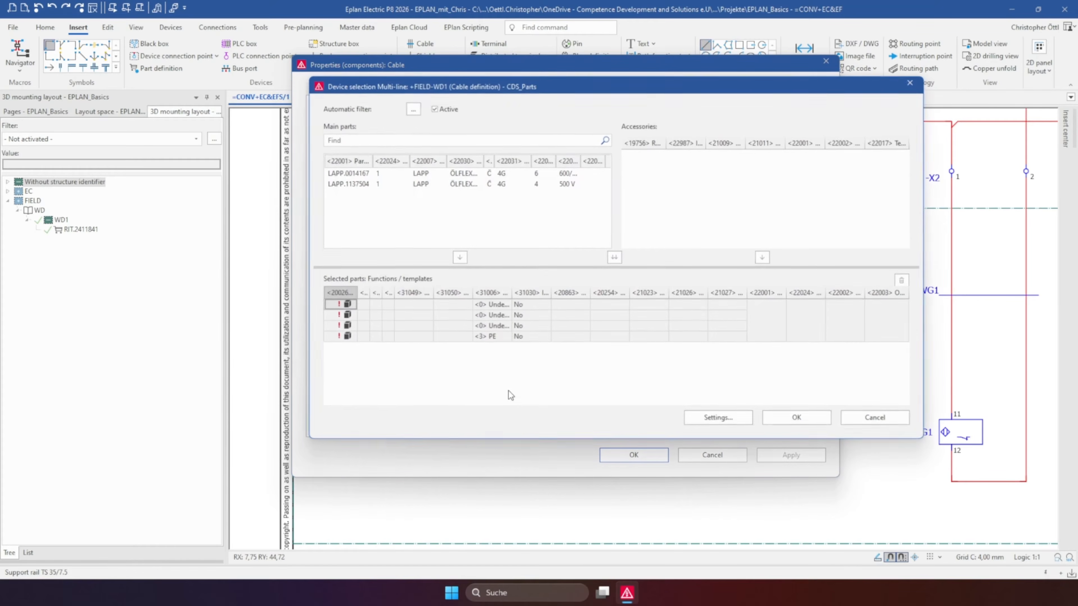
double_click(408, 183)
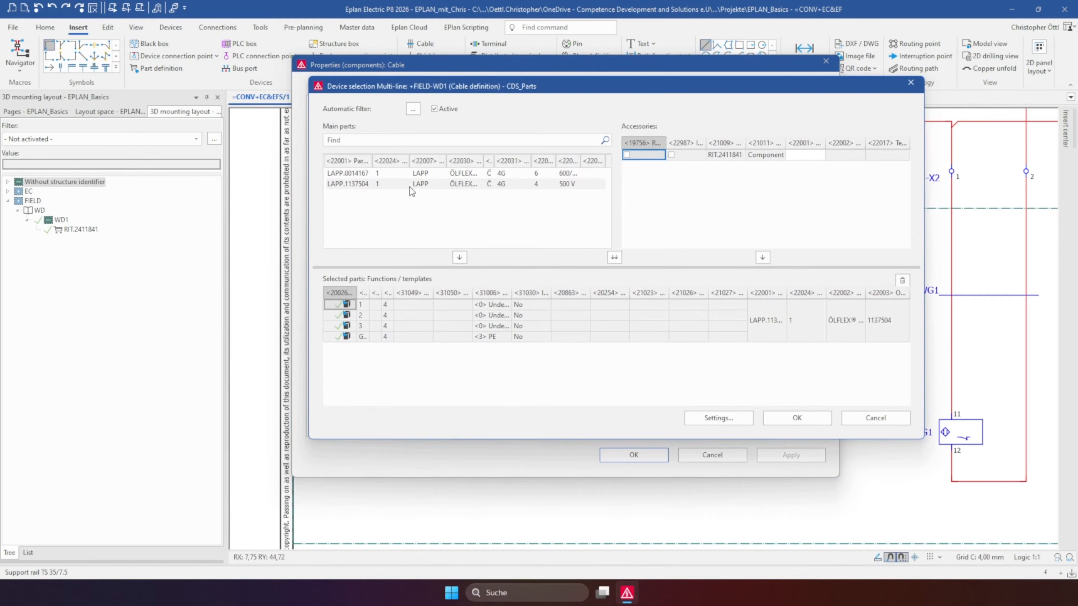
double_click(819, 154)
click(776, 418)
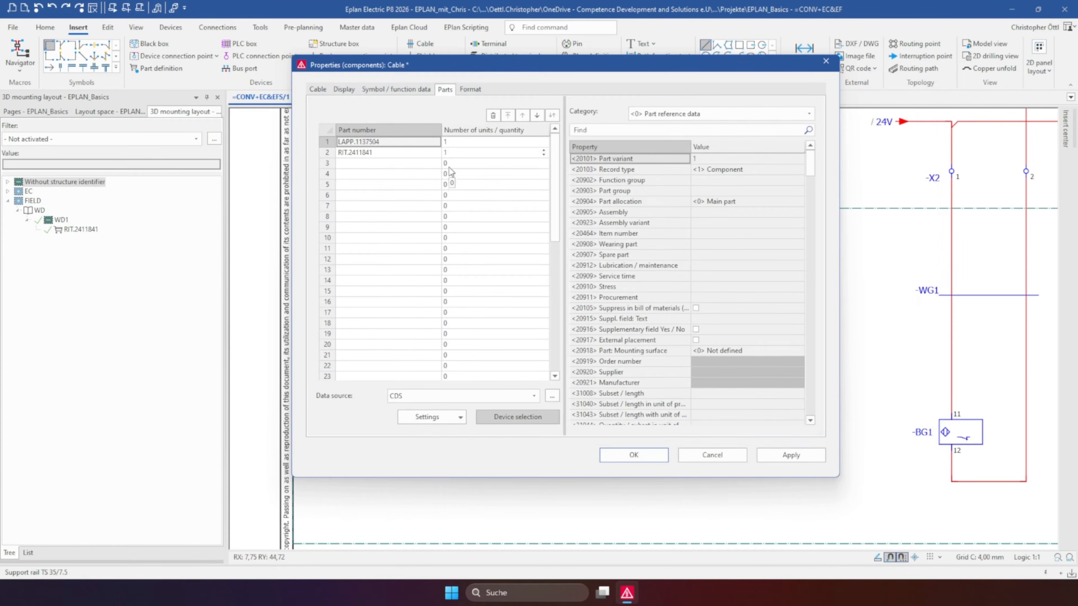
click(631, 455)
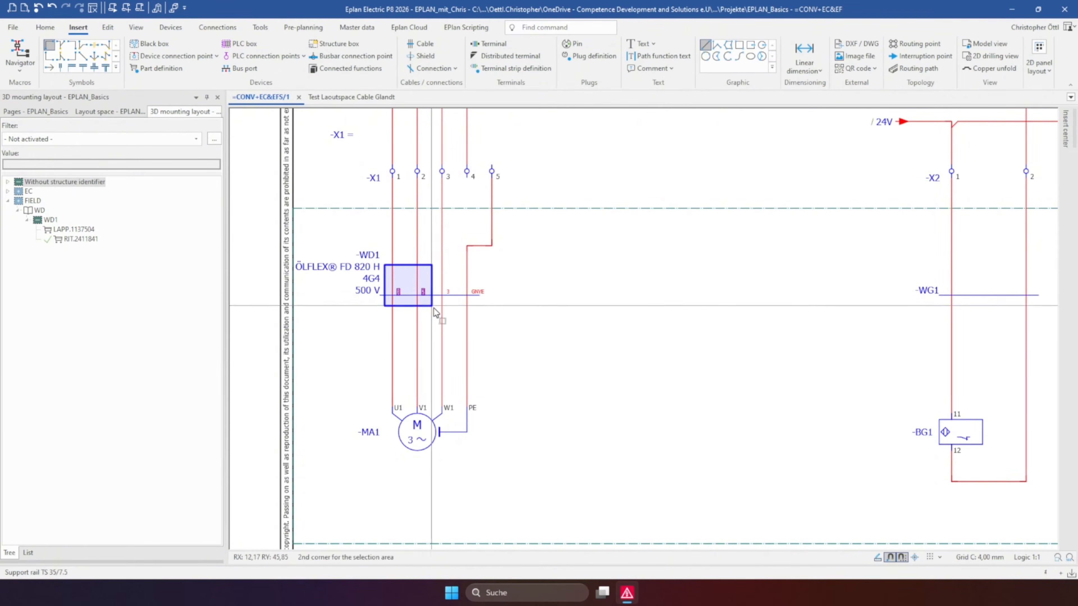
click(429, 280)
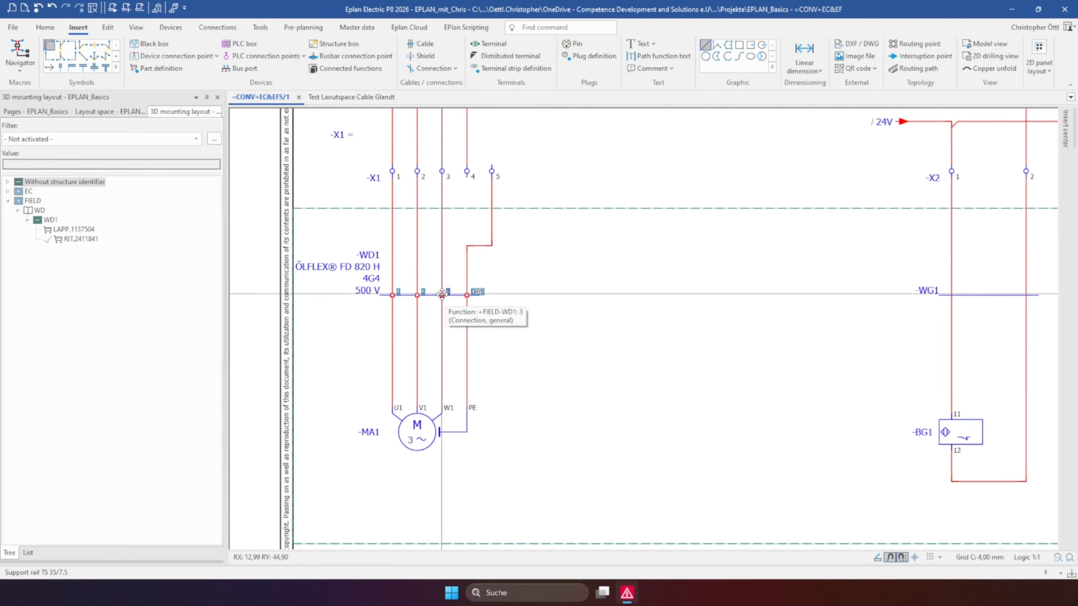
Open the layout space "Test Laoutspace Cable Glandt" and examine the cable gland placed on the enclosure's side
click(109, 111)
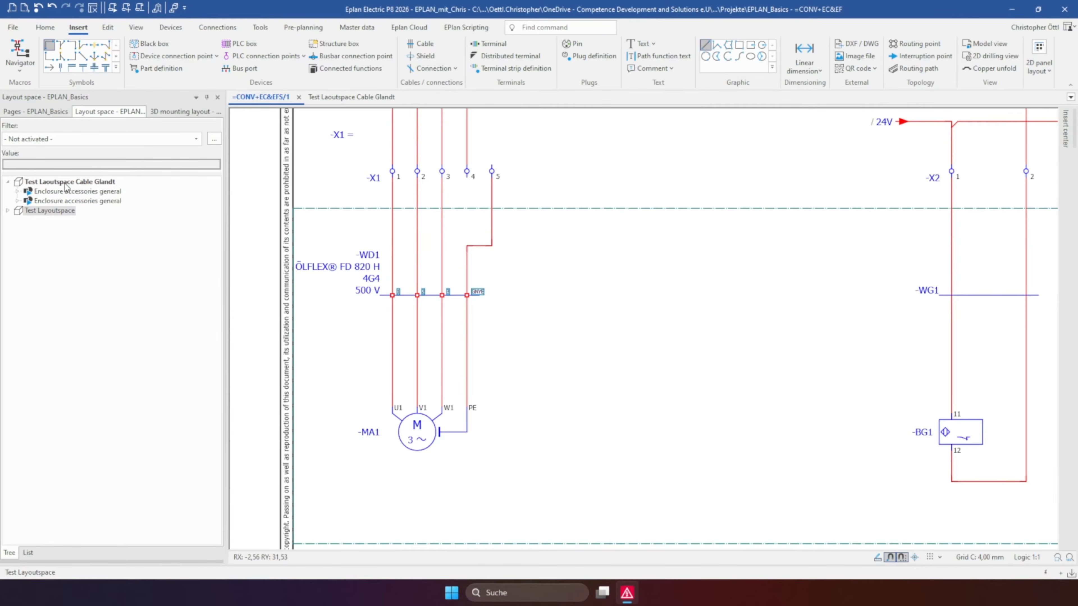
double_click(66, 182)
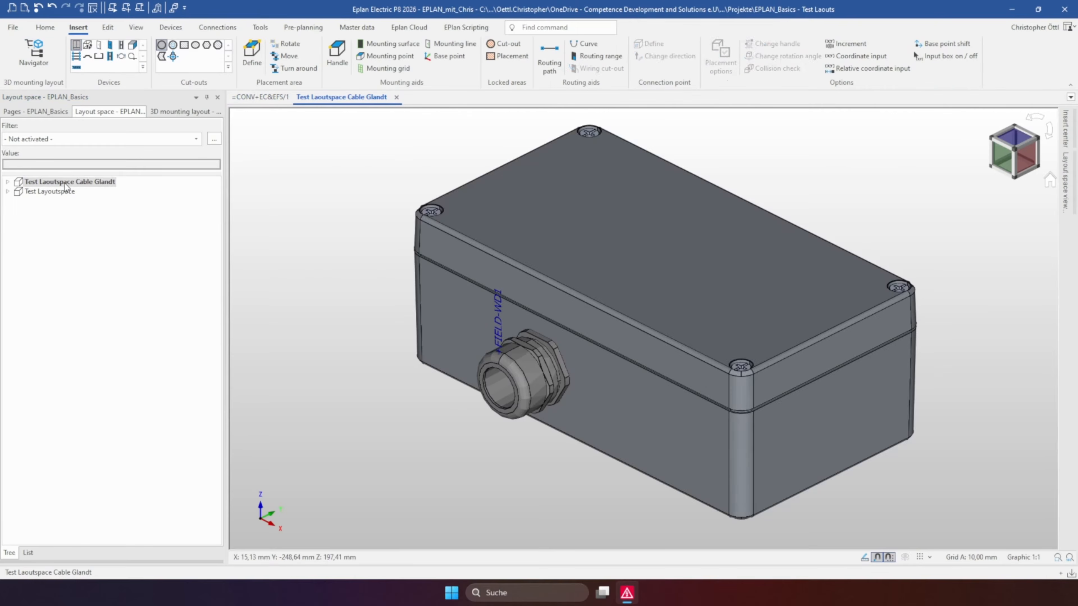
click(505, 371)
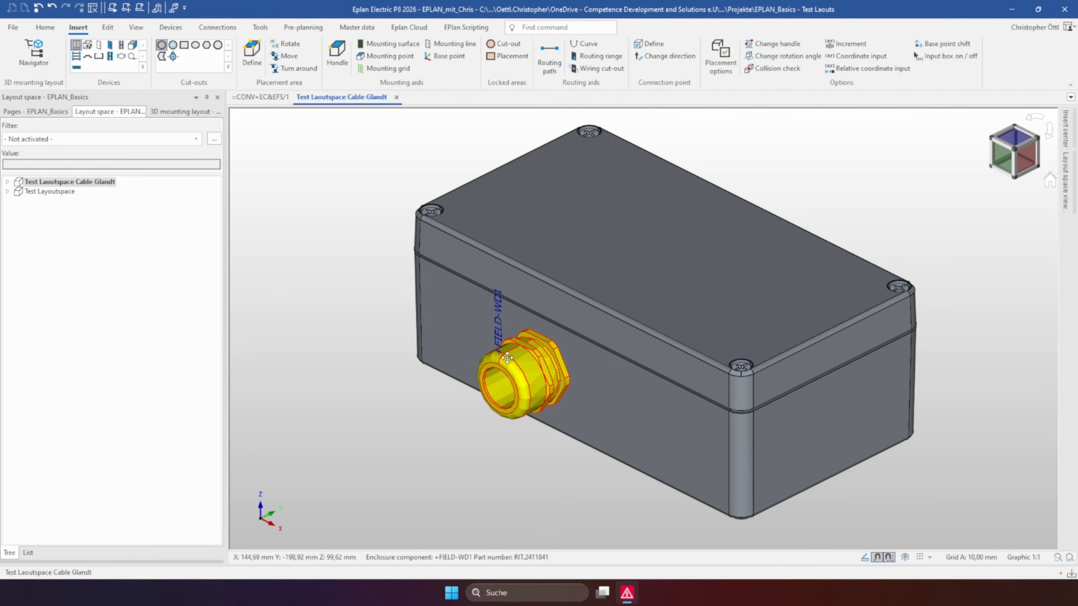
middle_drag(507, 358, 572, 335)
scroll(579, 301, up, 4)
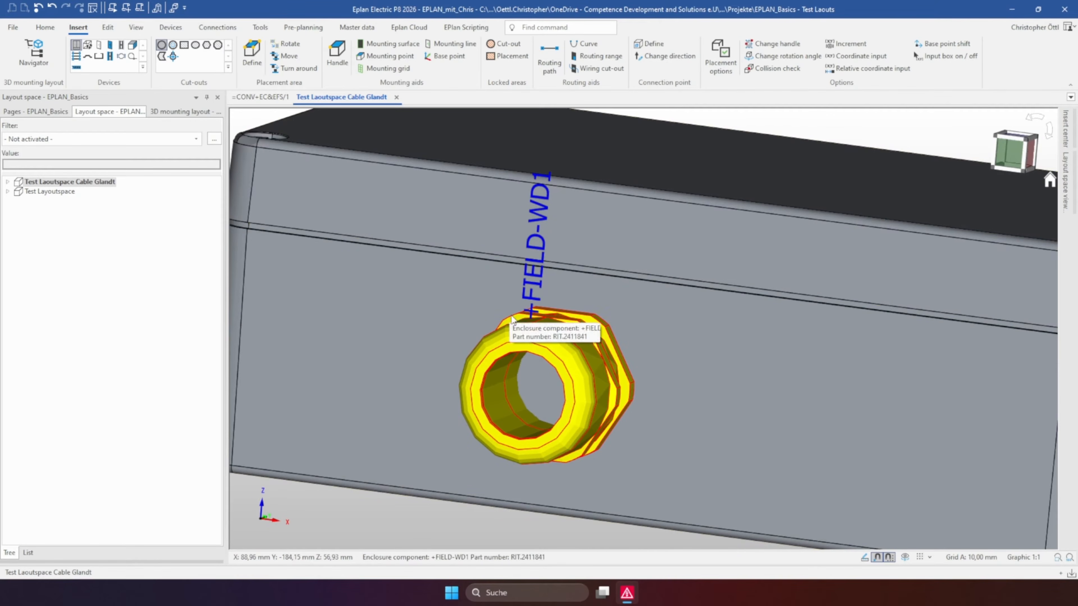
middle_drag(503, 307, 493, 376)
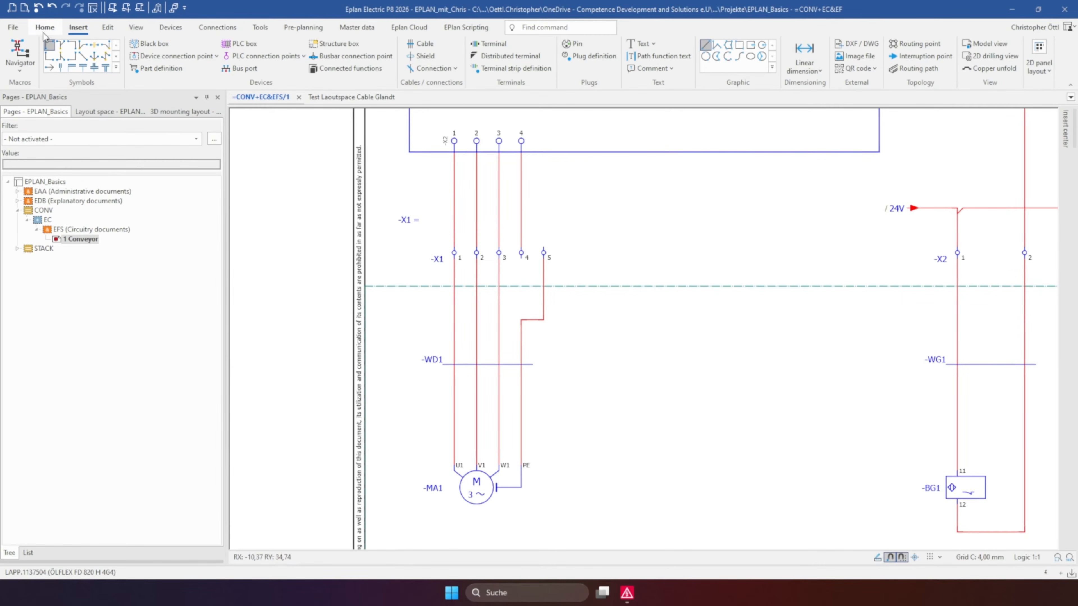
Review the standard cable entry in the EPLAN_Basics project's cable device settings
click(12, 27)
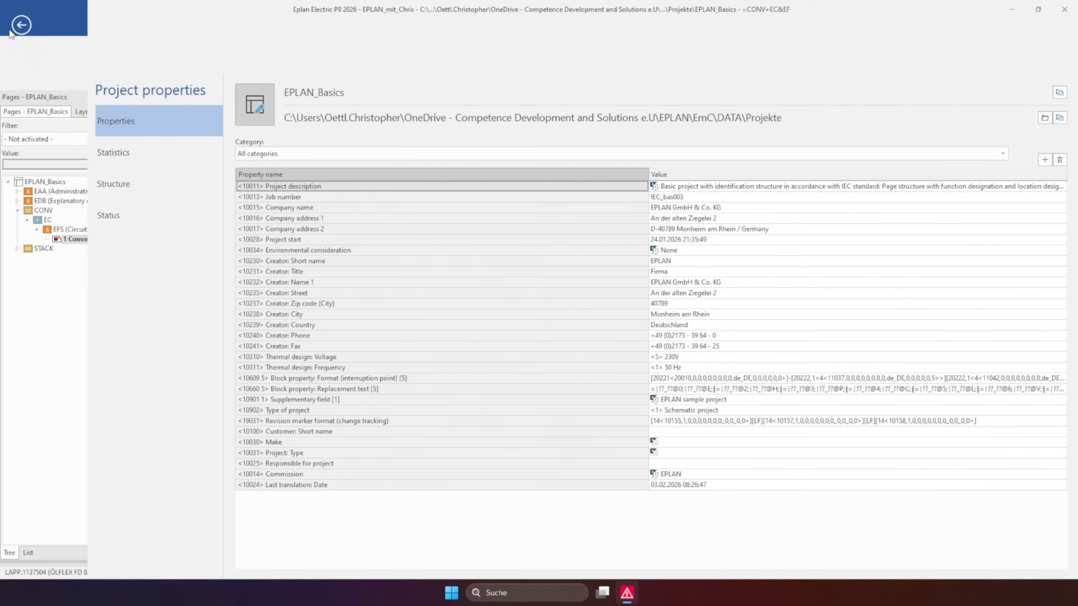
click(65, 365)
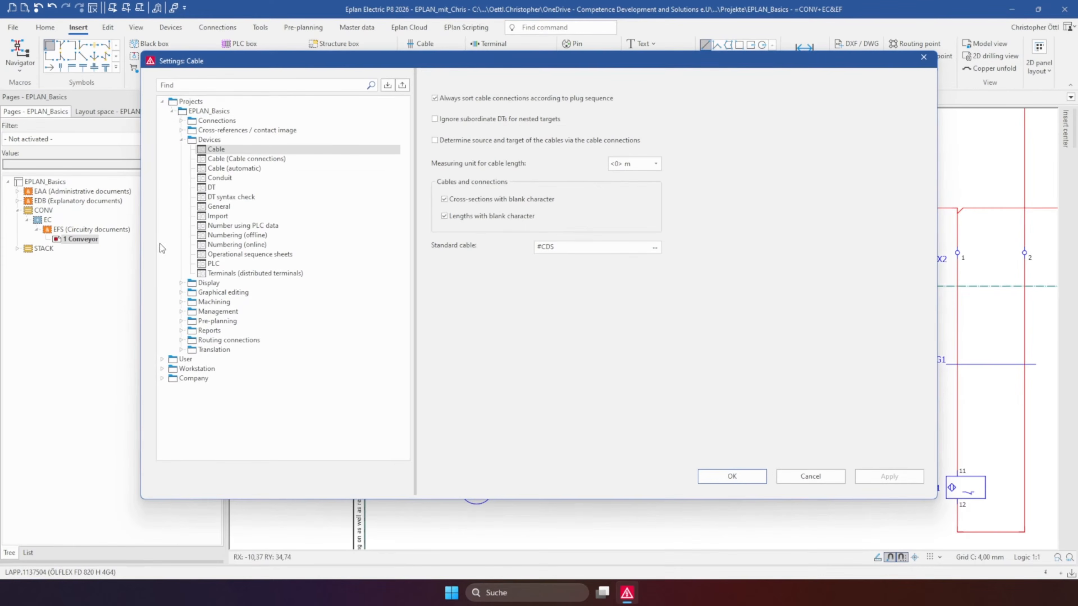
click(192, 111)
click(207, 142)
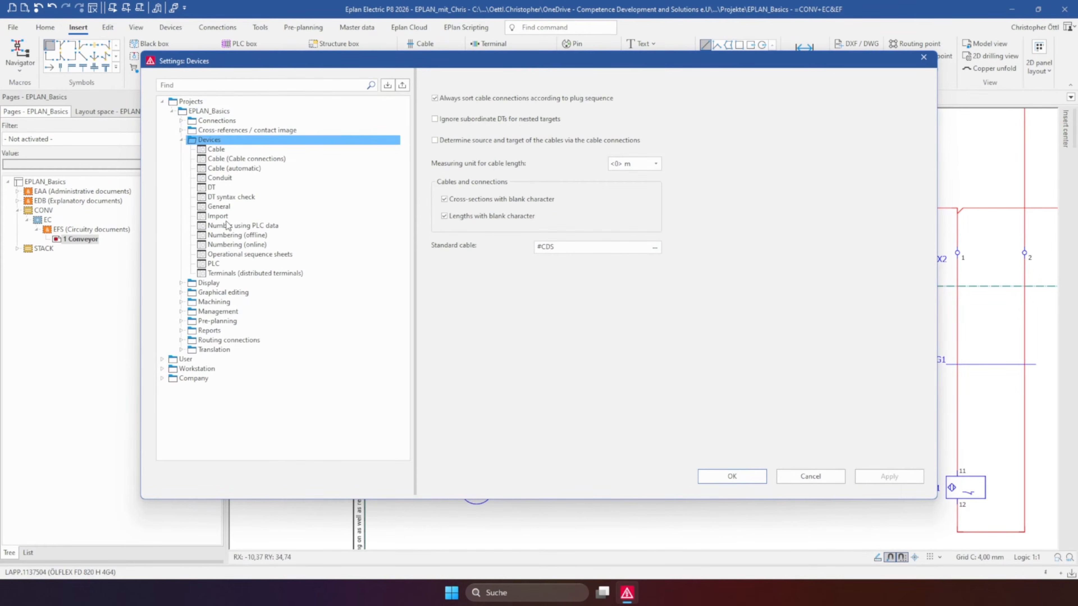
click(217, 149)
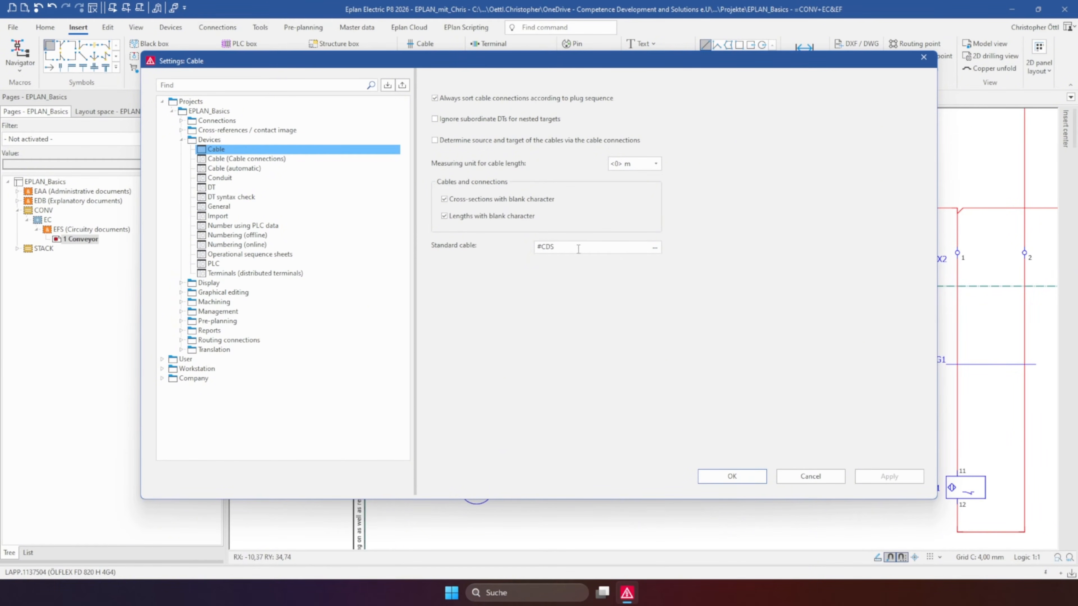
drag(578, 249, 530, 251)
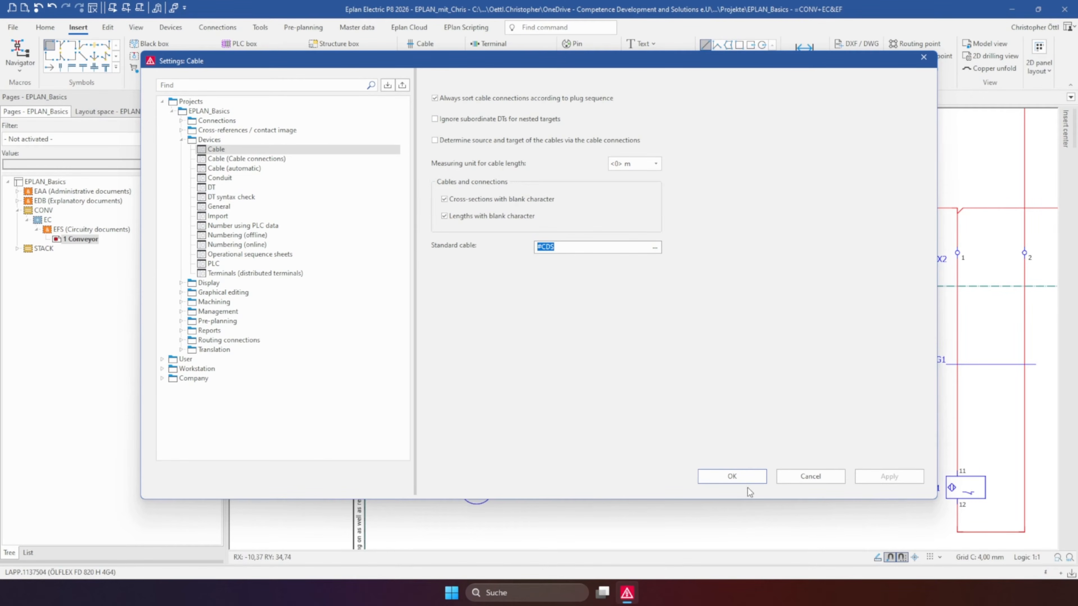
click(747, 479)
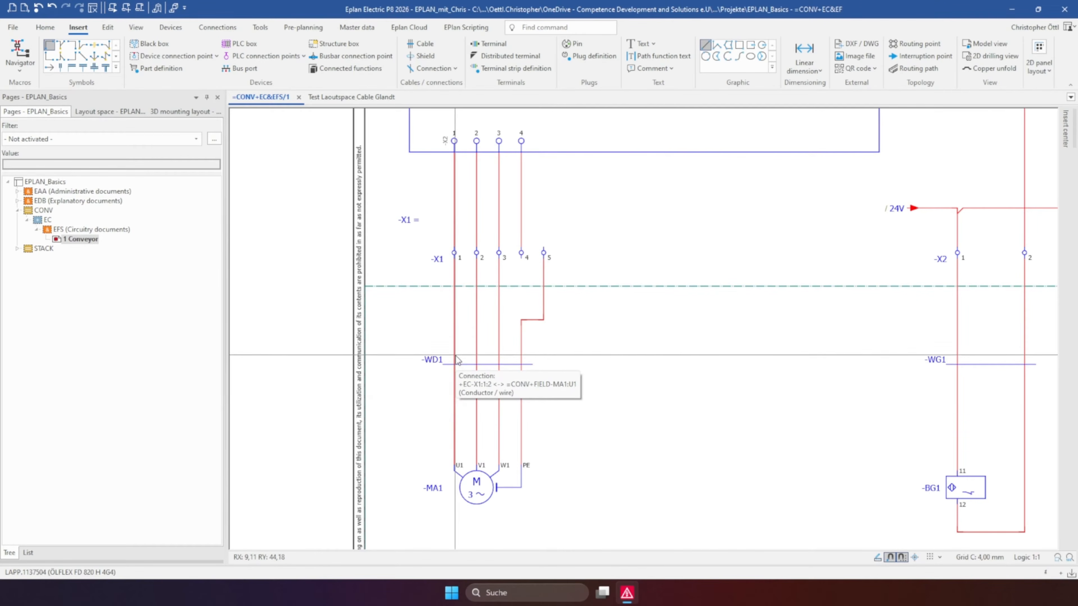
Open the device selection for cable WD1 and examine the offered main parts and function templates
drag(453, 356, 527, 382)
drag(442, 346, 530, 390)
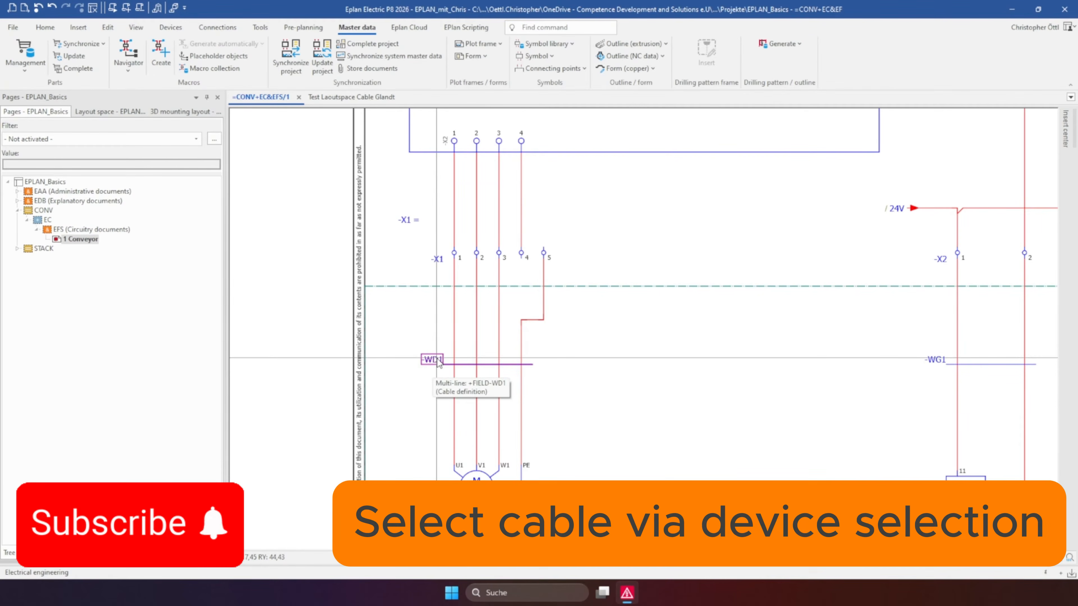
double_click(437, 360)
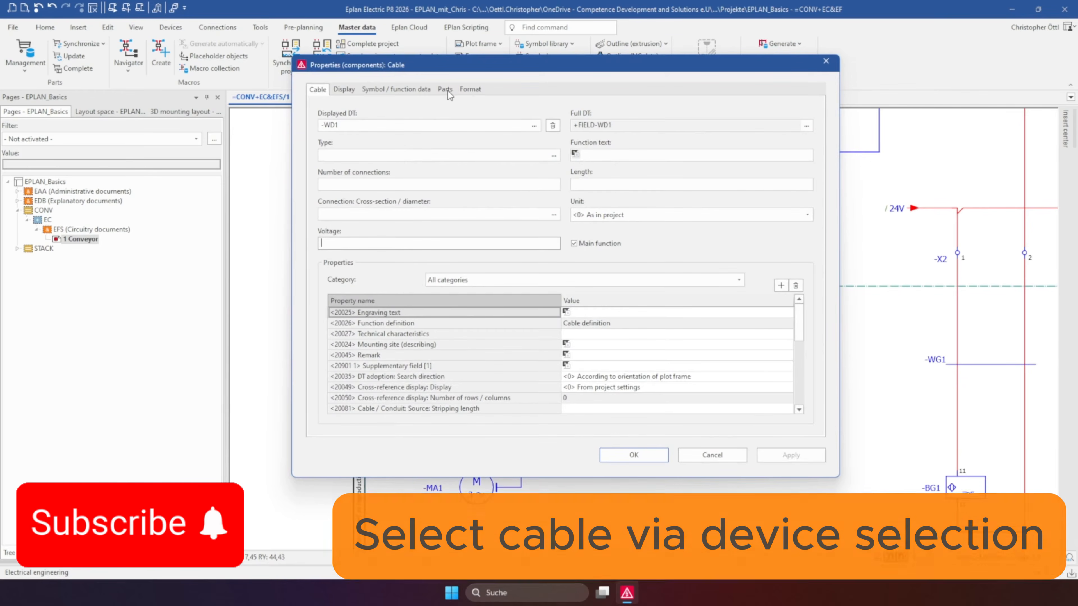
click(445, 89)
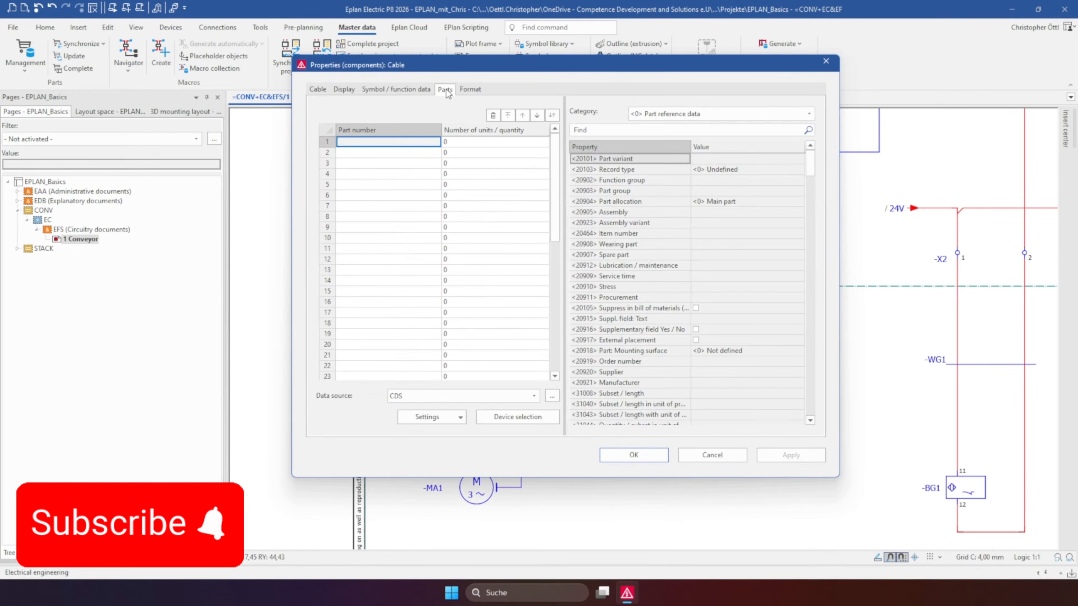
click(502, 417)
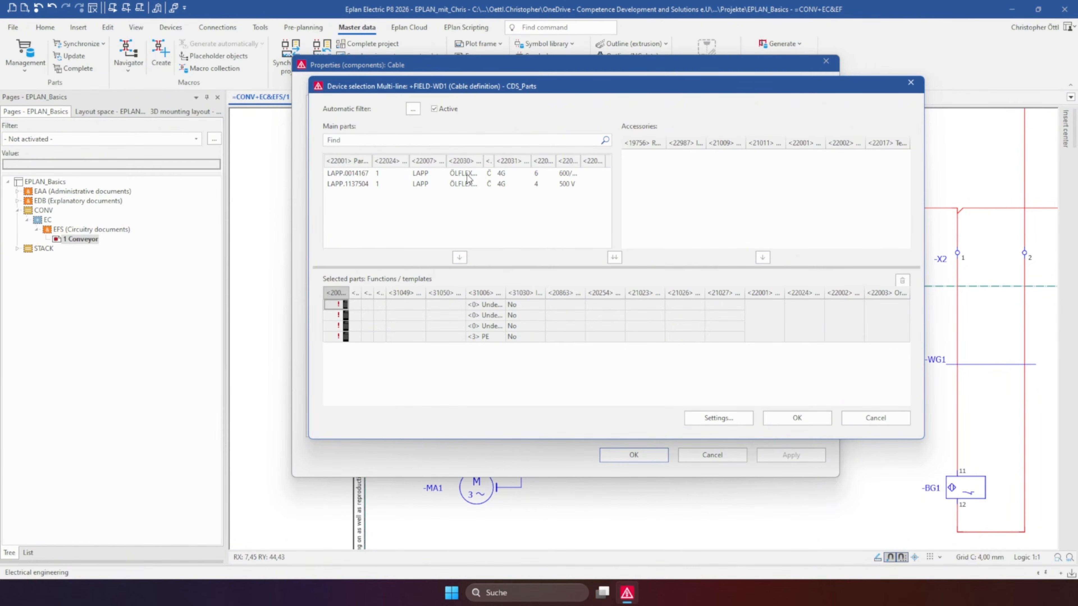
click(433, 306)
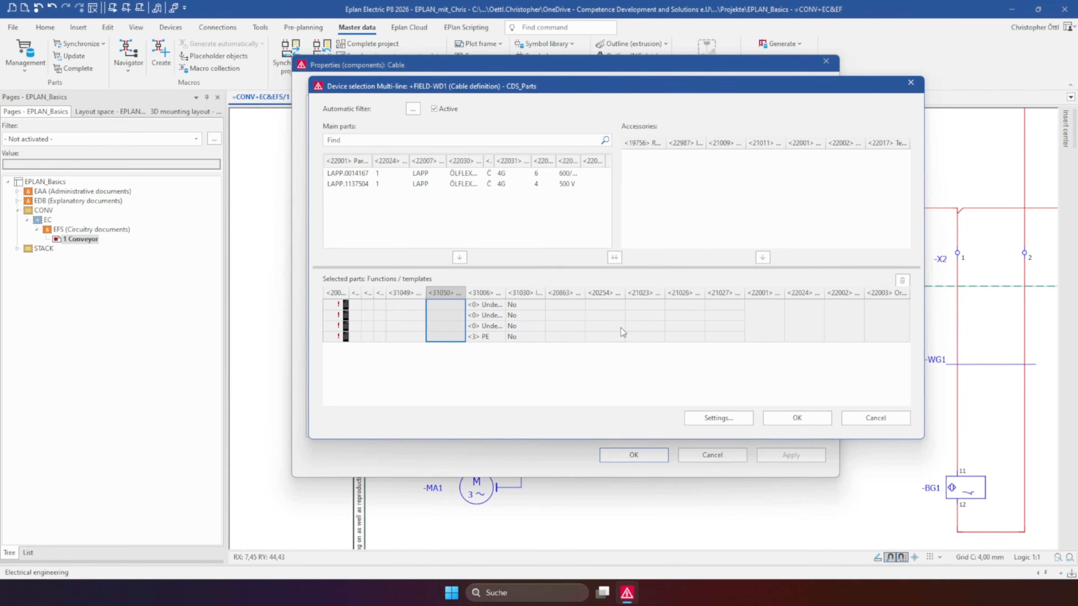
Review the "Only consider main function" option in the device selection settings
click(701, 420)
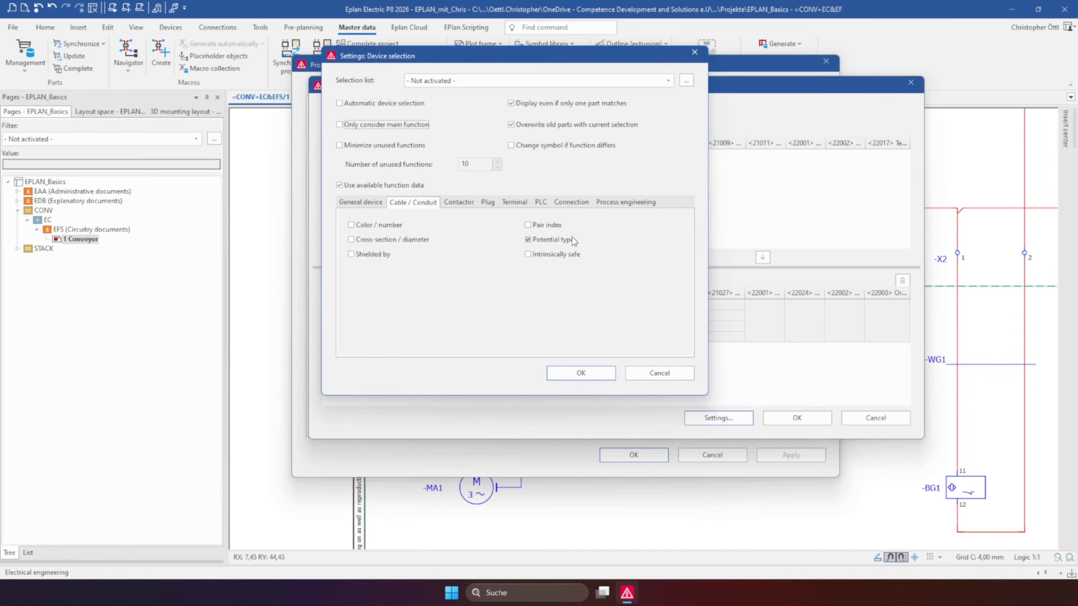
click(354, 126)
click(596, 376)
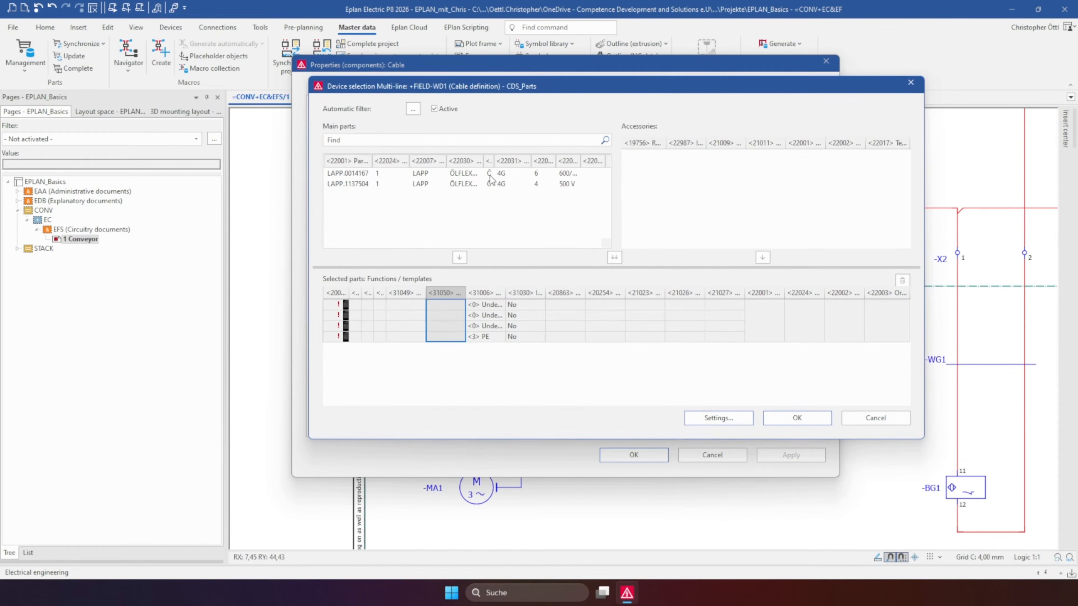
Try LAPP.0014167 and LAPP.1137504 as main parts for cable WD1, and discard the selection
double_click(456, 182)
double_click(463, 176)
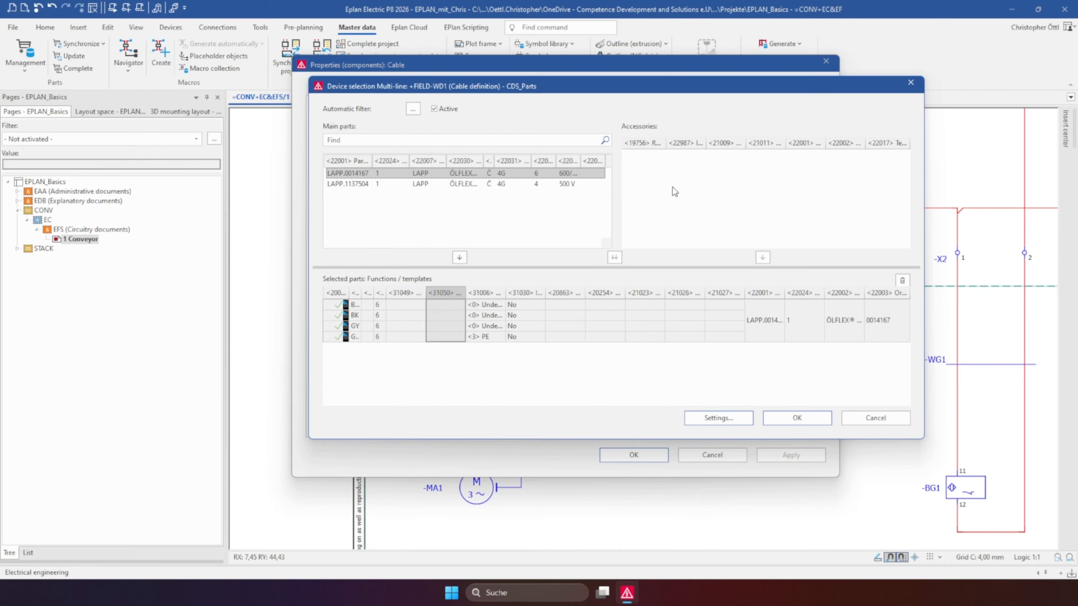
double_click(419, 185)
click(875, 417)
click(711, 455)
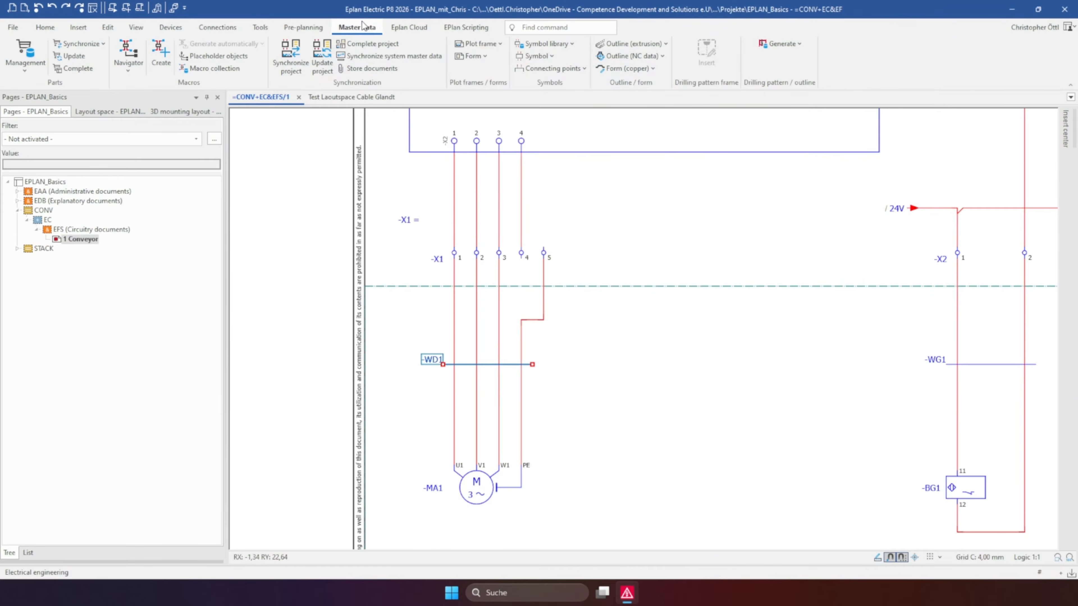
Search parts management for "4g4" and open the accessories of cable LAPP.1137504
click(22, 53)
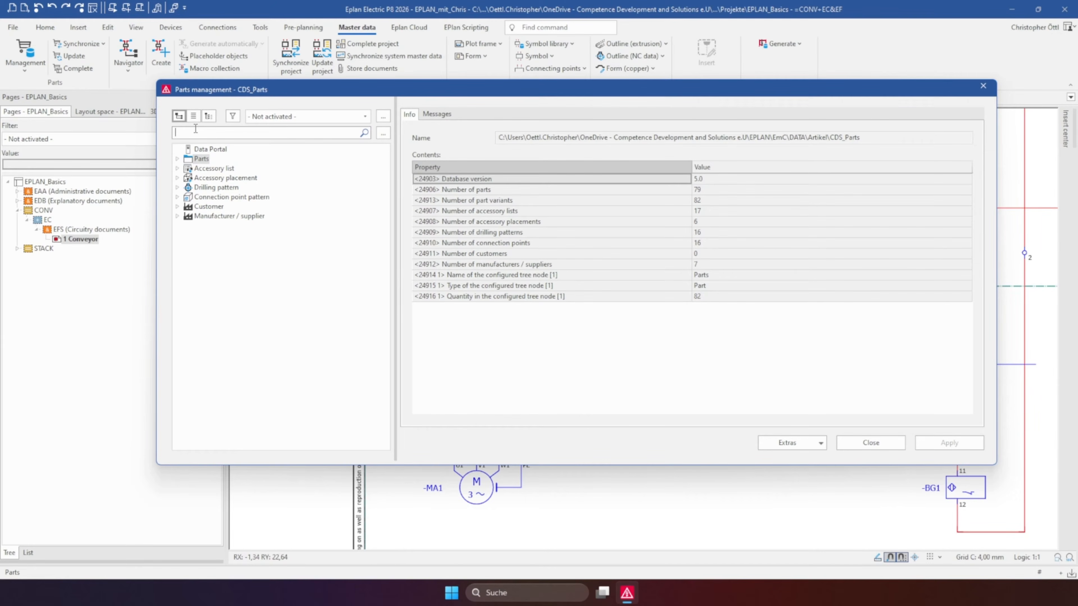
text(4g4)
key(Return)
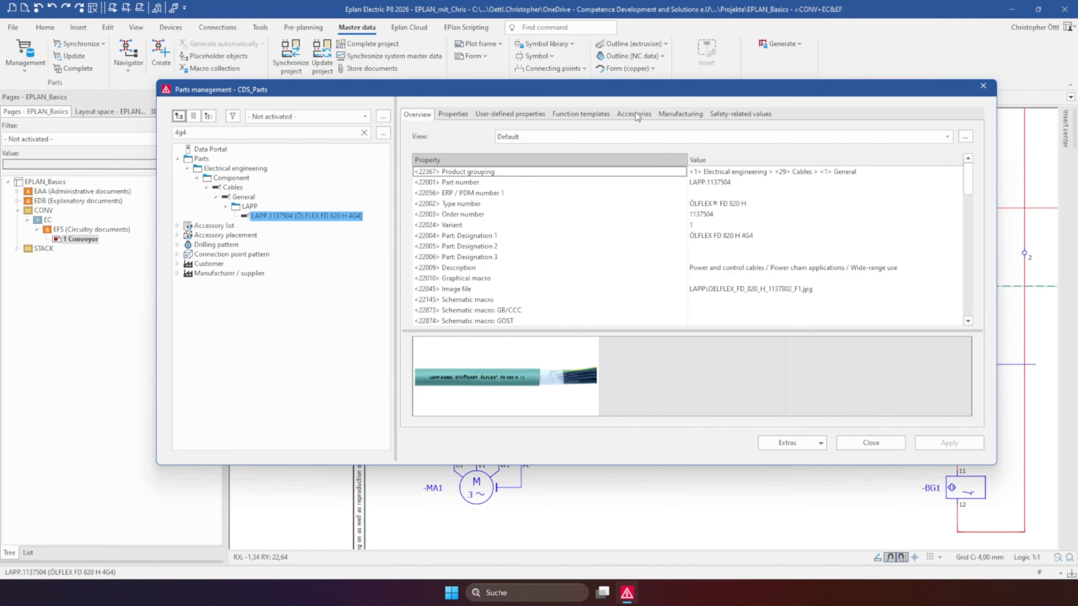
click(637, 114)
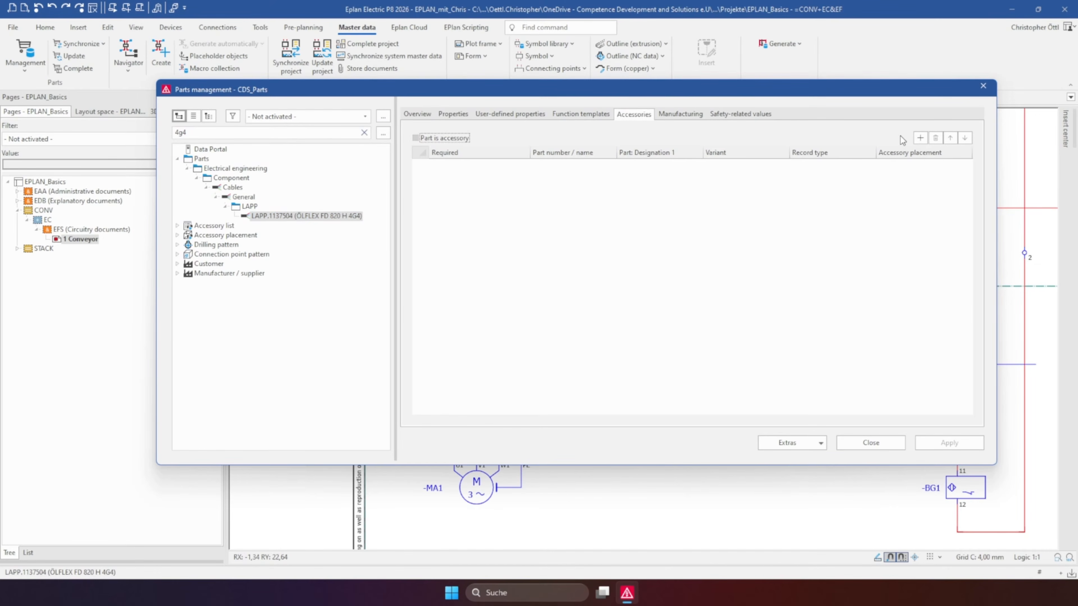
Add the brass cable gland RIT.2411841 as an accessory of cable part LAPP.1137504
click(920, 138)
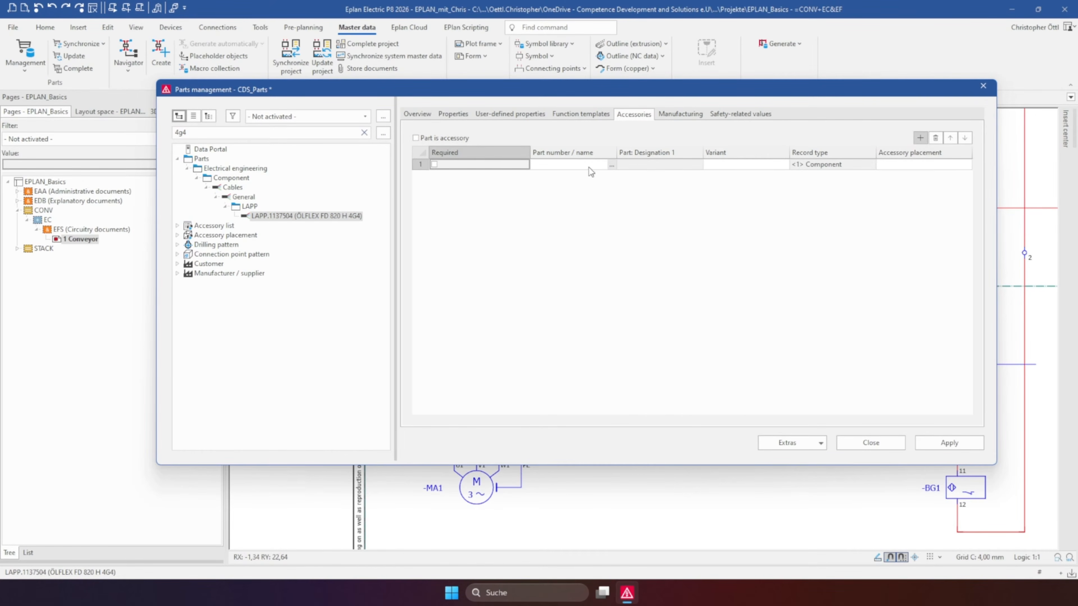
click(563, 163)
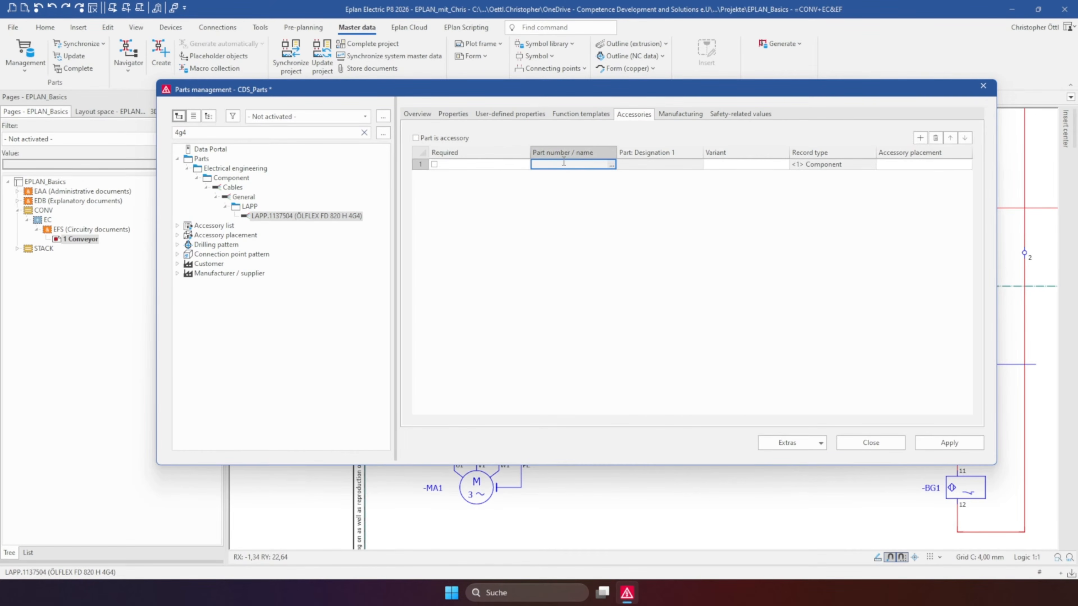
click(612, 165)
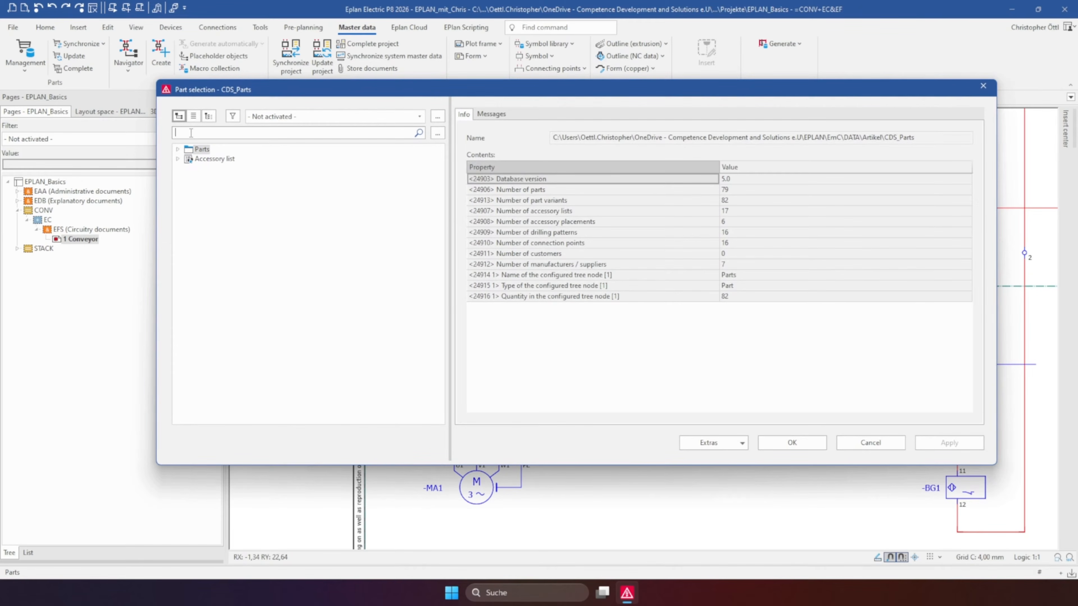
click(191, 133)
text(M32)
key(Return)
click(296, 207)
click(789, 450)
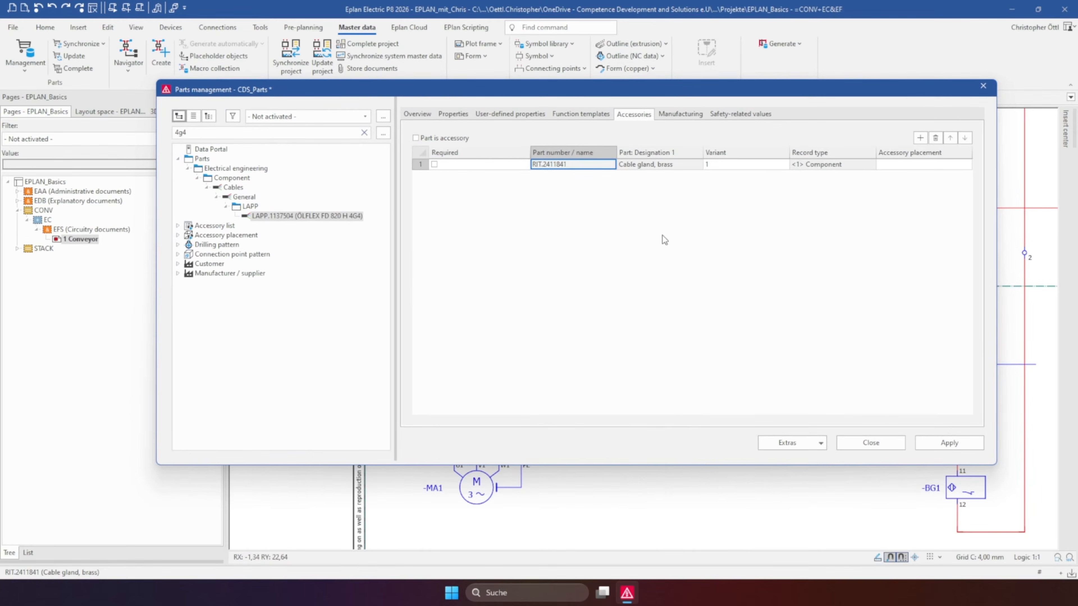
Apply the part change, close parts management and synchronize the parts data from the database to the project
click(949, 443)
click(850, 446)
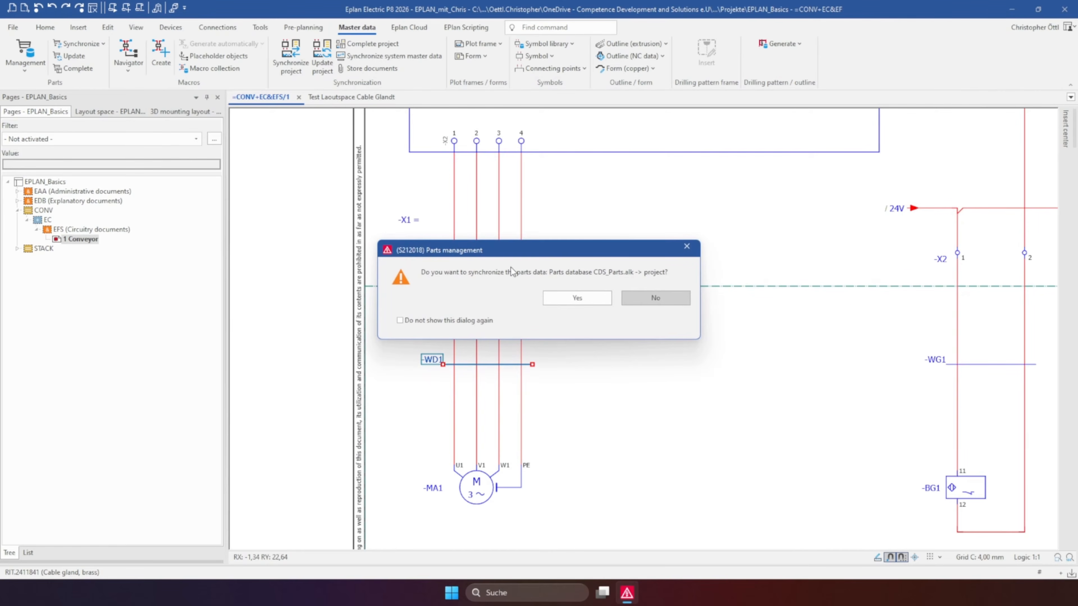
click(567, 298)
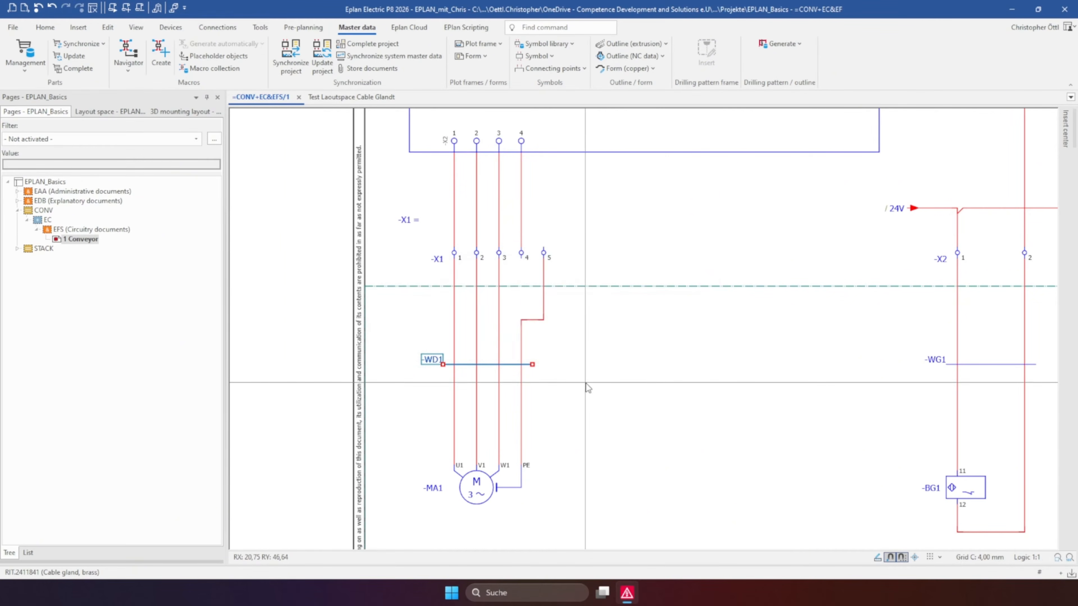
Open device selection for cable WD1 and choose LAPP.1137504 as the main part
double_click(433, 360)
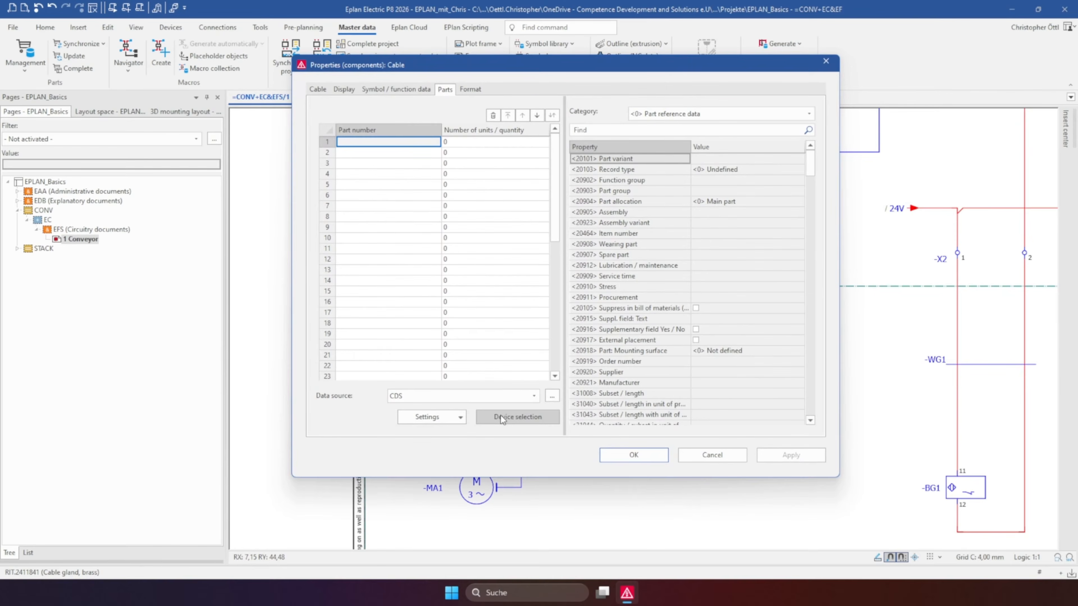
click(502, 418)
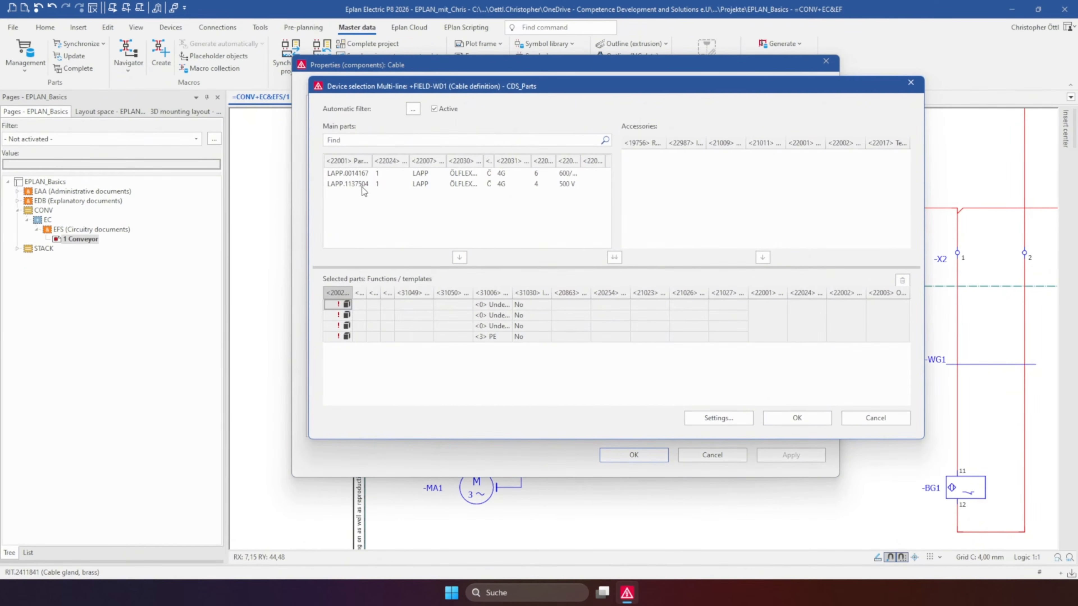
double_click(364, 185)
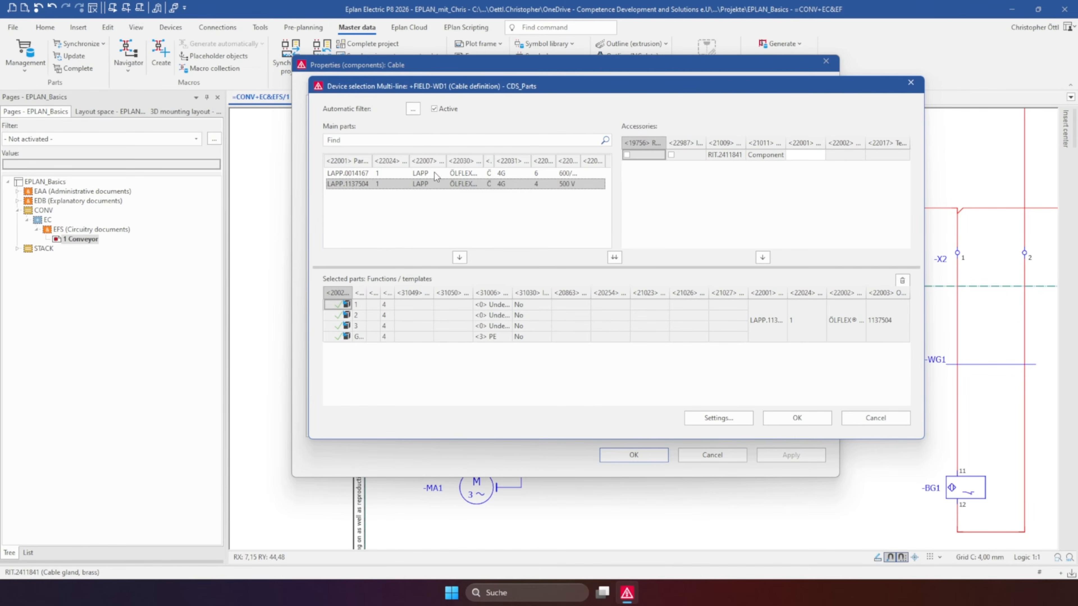
Compare the connection colors and numbers of LAPP.0014167 and LAPP.1137504, then select LAPP.1137504 again
click(357, 178)
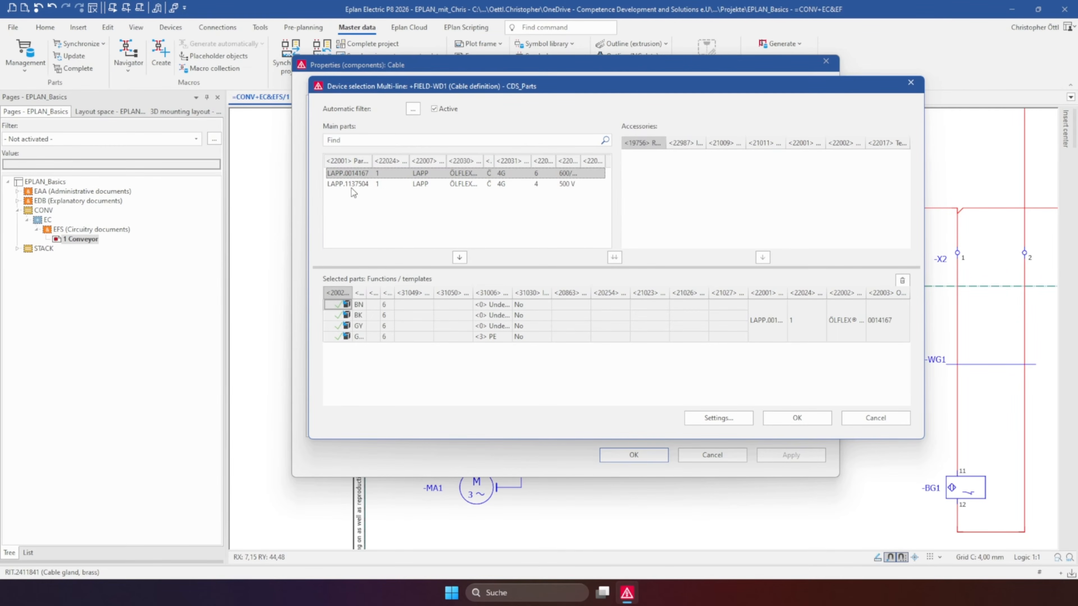
click(463, 186)
click(461, 174)
click(463, 184)
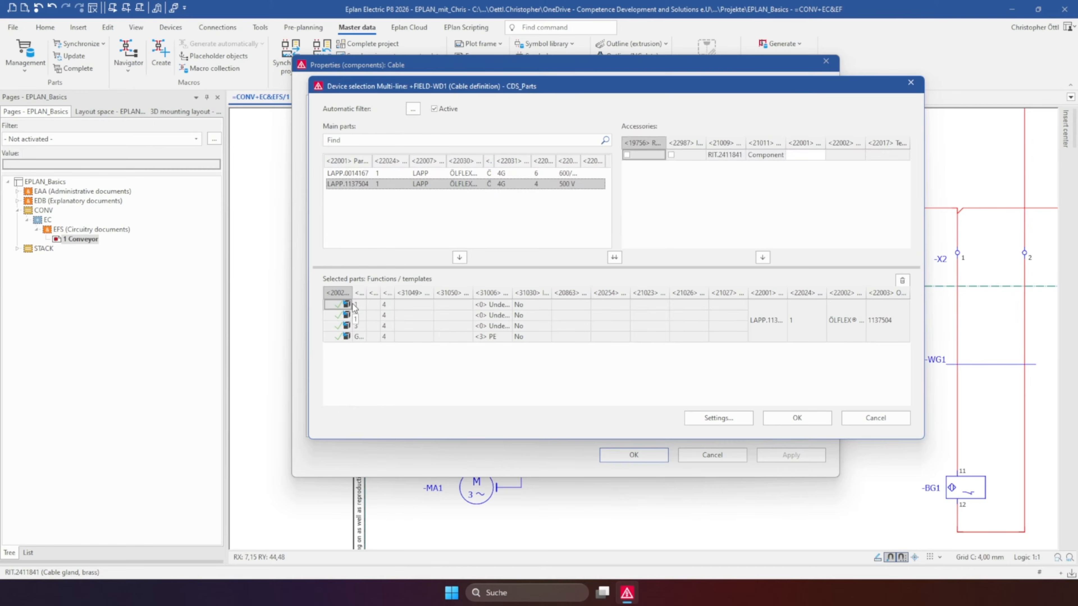
drag(367, 293, 418, 293)
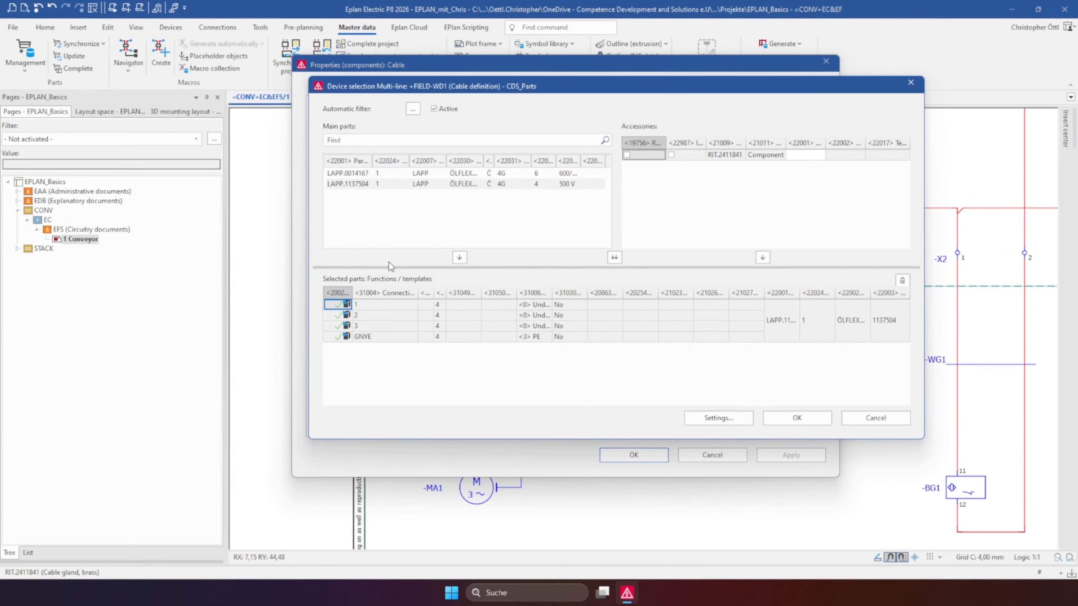
click(375, 309)
click(373, 325)
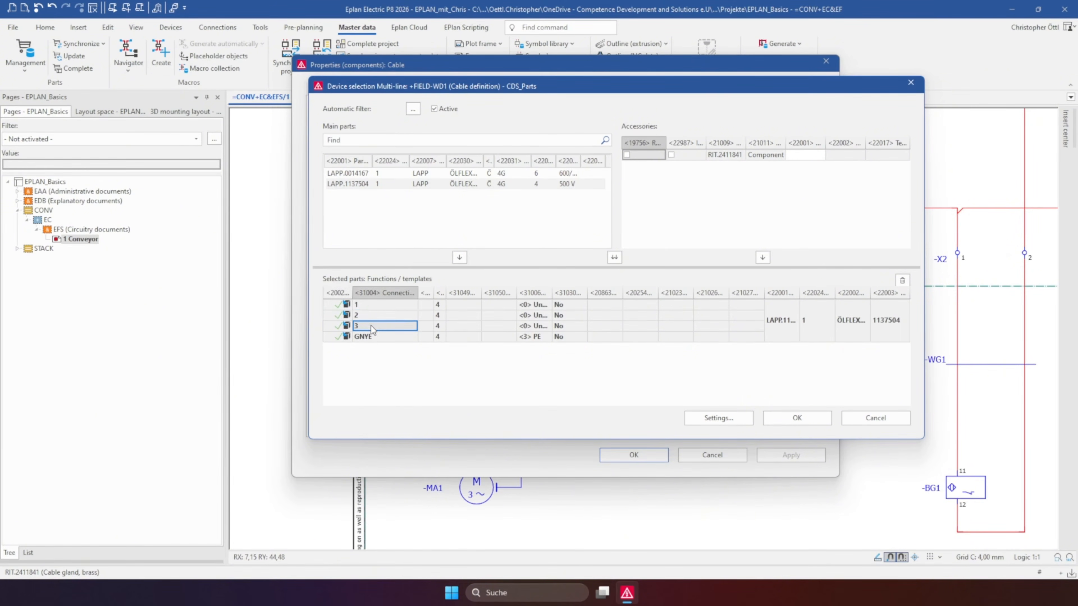
double_click(469, 172)
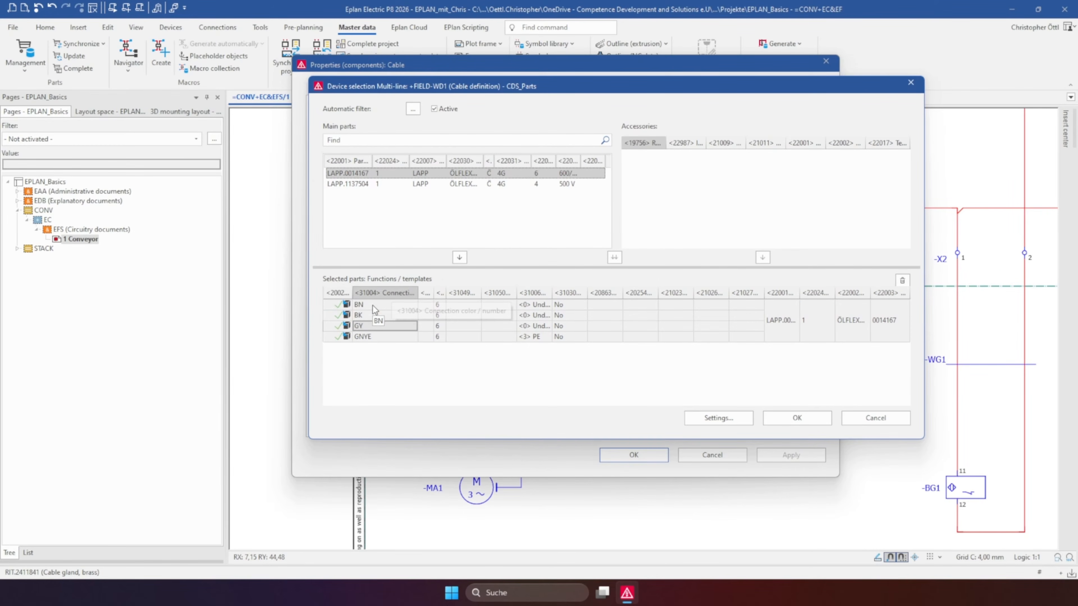
key(Down)
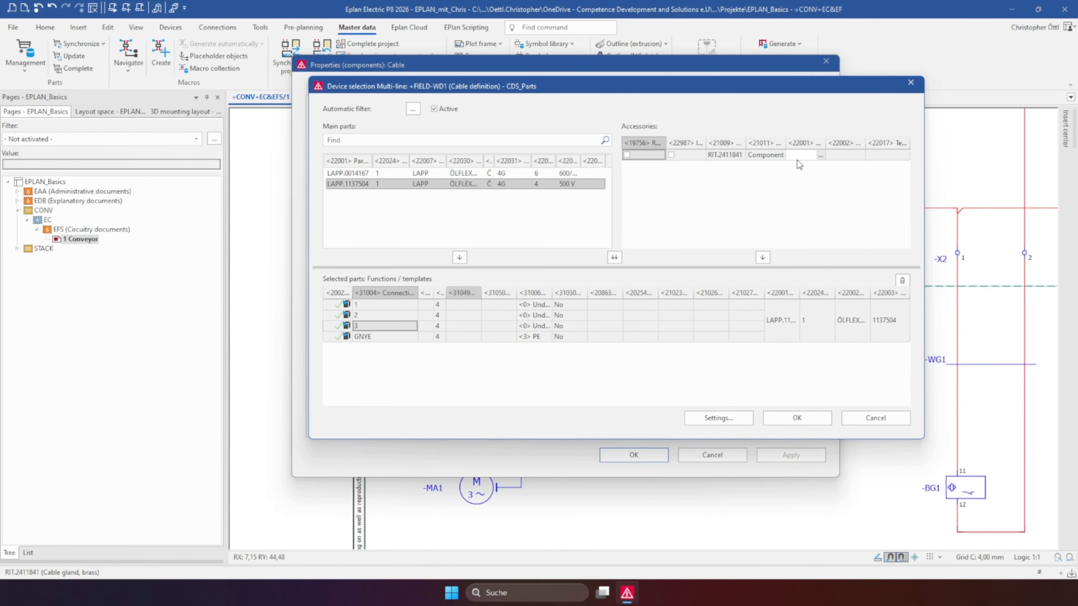
Assign gland RIT.2411841 as an accessory of cable WD1 and accept the device selection and cable properties
double_click(819, 157)
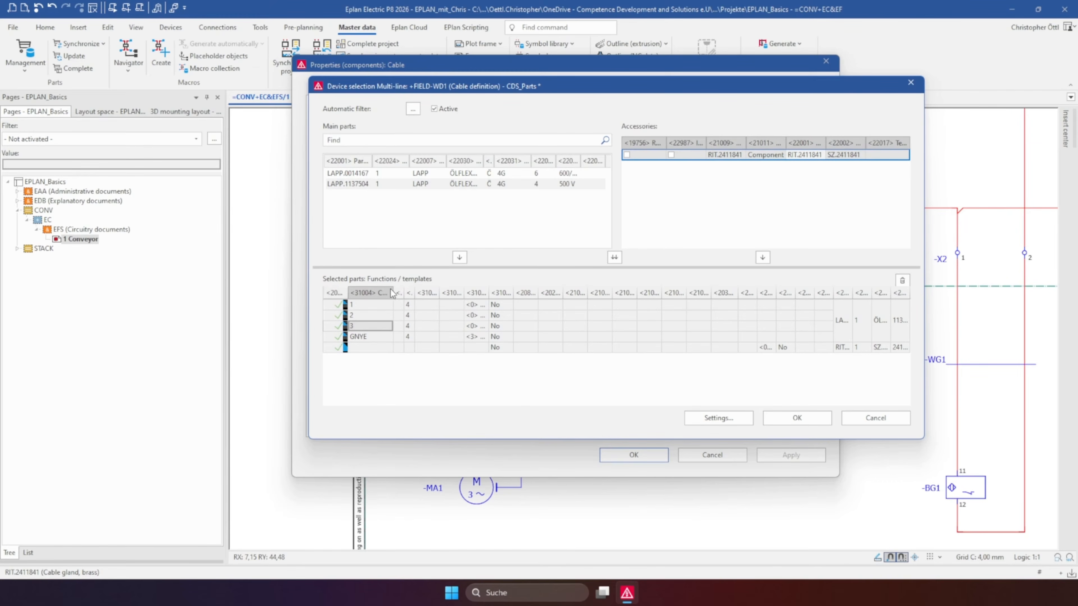
click(791, 420)
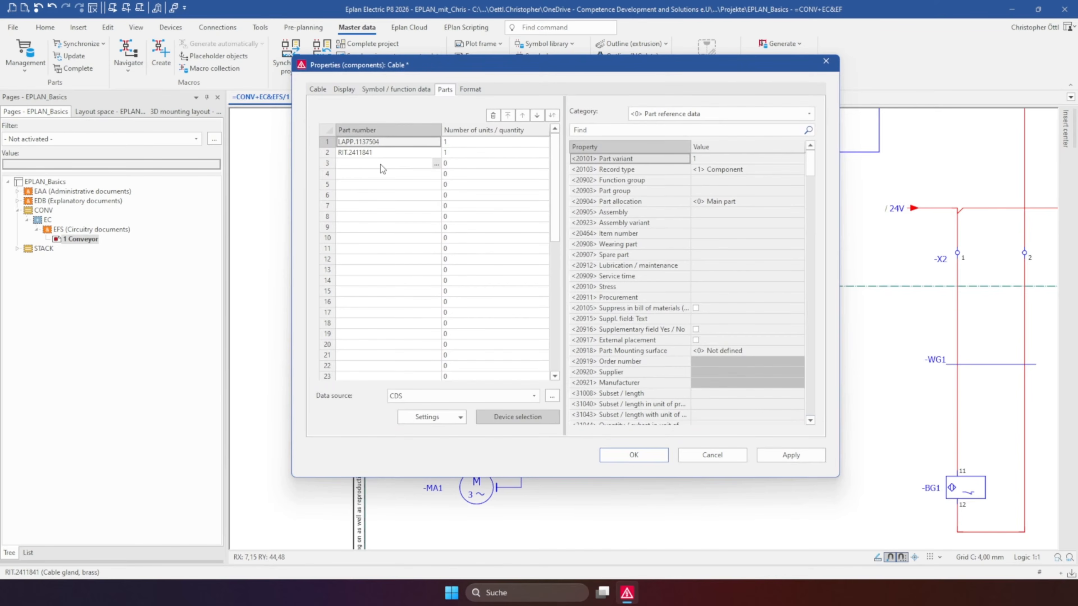
click(363, 144)
click(361, 153)
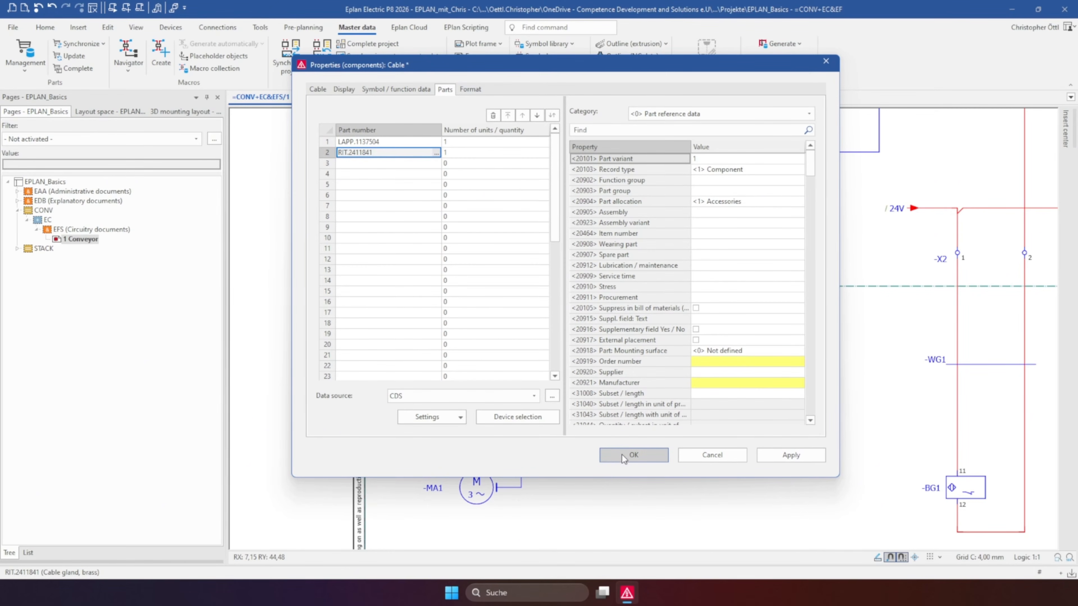
click(633, 455)
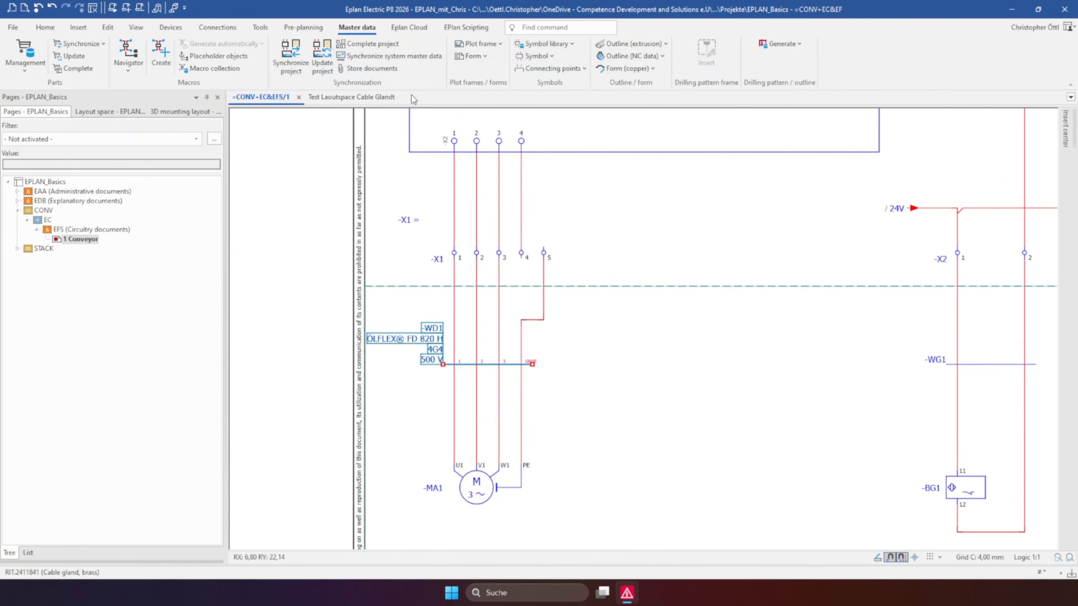
Open the layout space "Test Laoutspace Cable Glandt" with the enclosure in full view
click(110, 113)
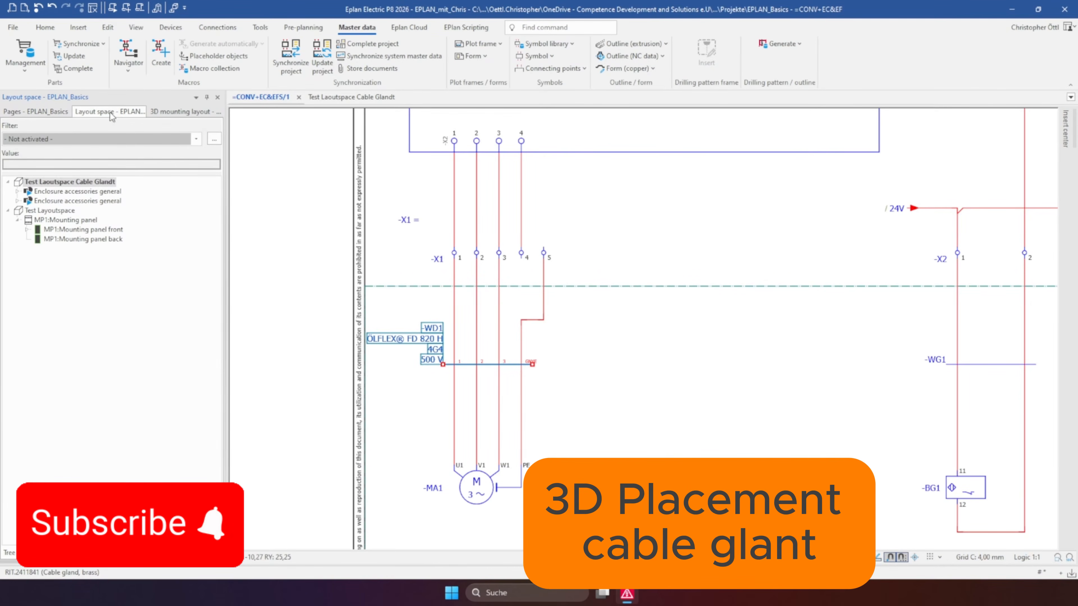
double_click(70, 181)
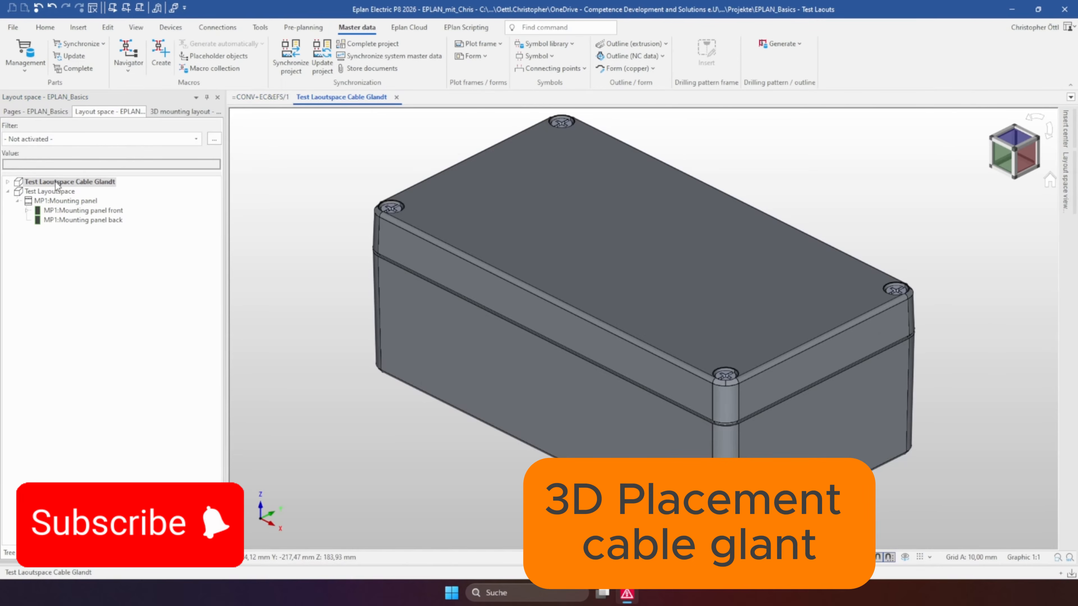
scroll(611, 212, down, 3)
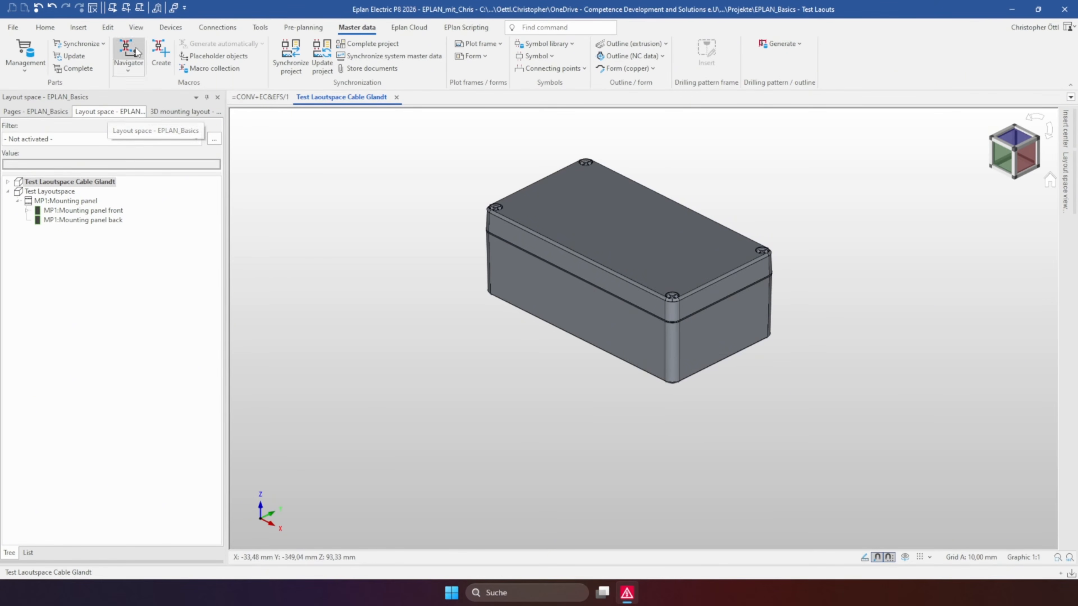
Bring up the 3D mounting layout navigator and the insertion commands for the layout space
click(135, 28)
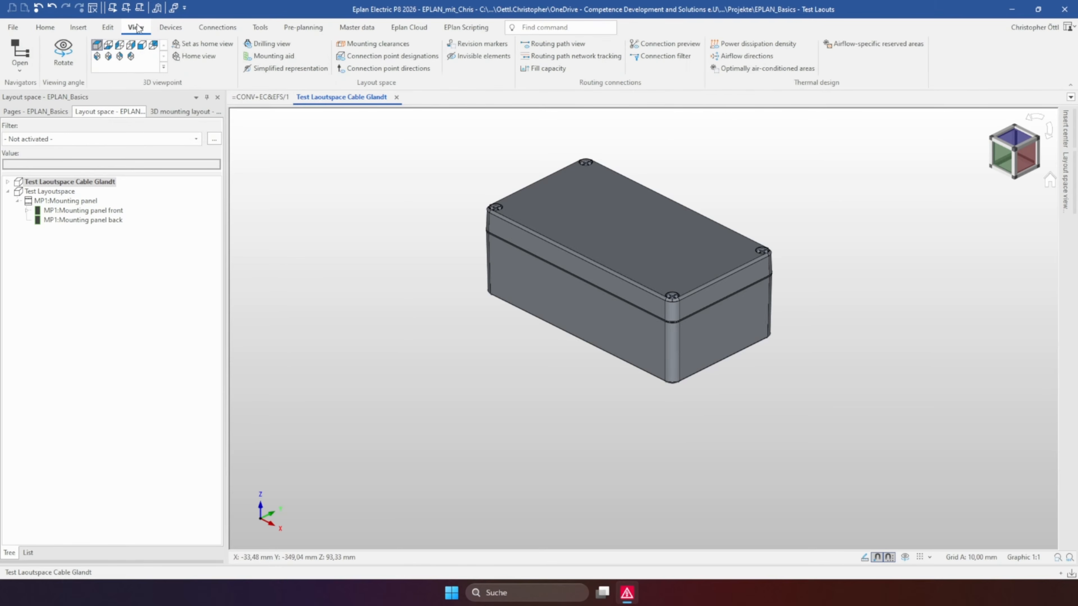
click(18, 68)
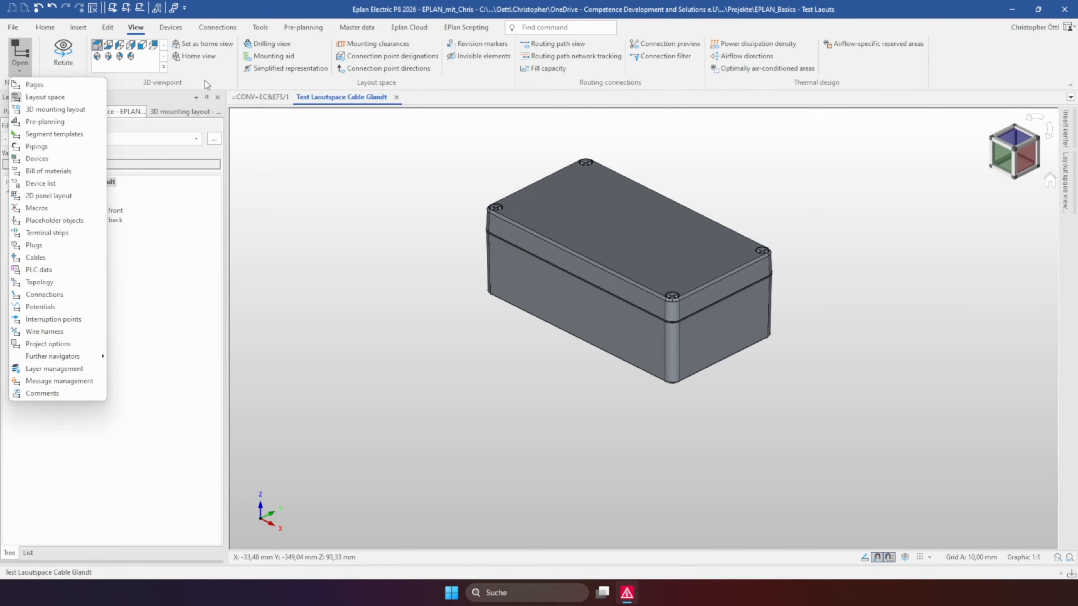
click(178, 86)
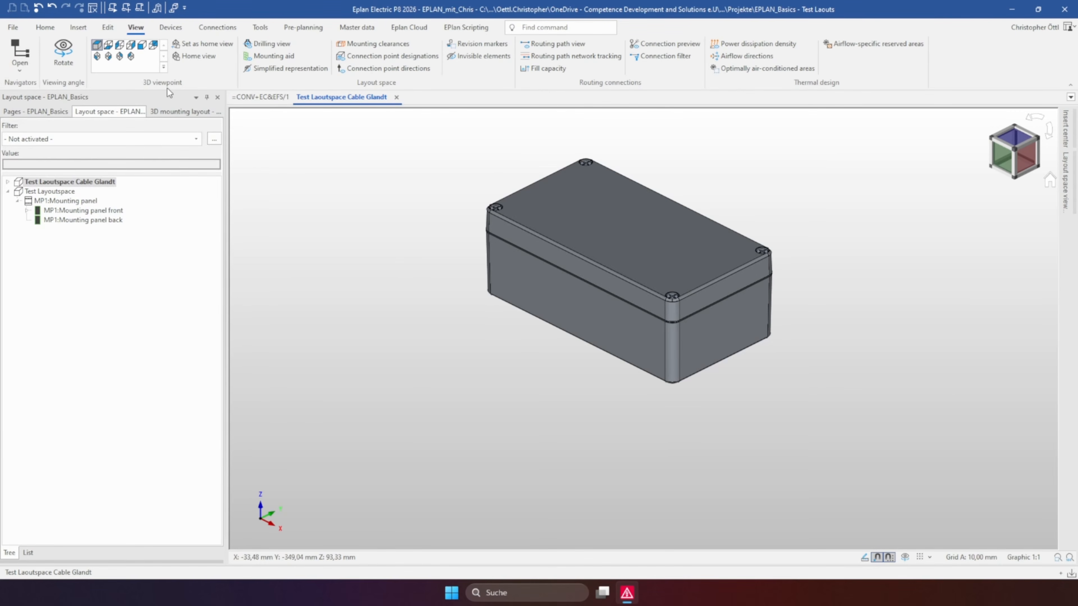
click(168, 113)
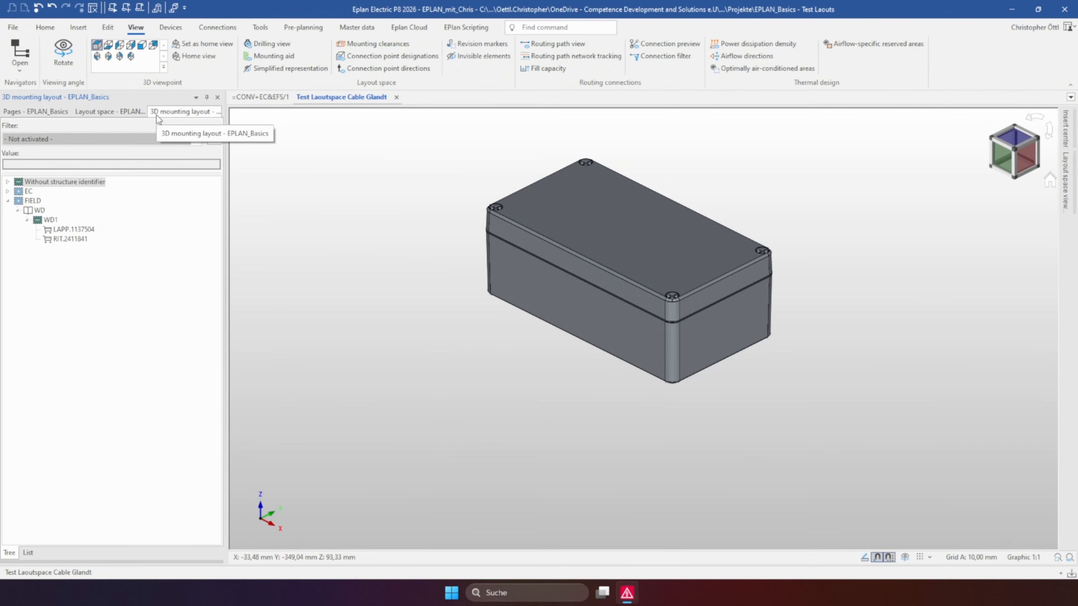
click(82, 29)
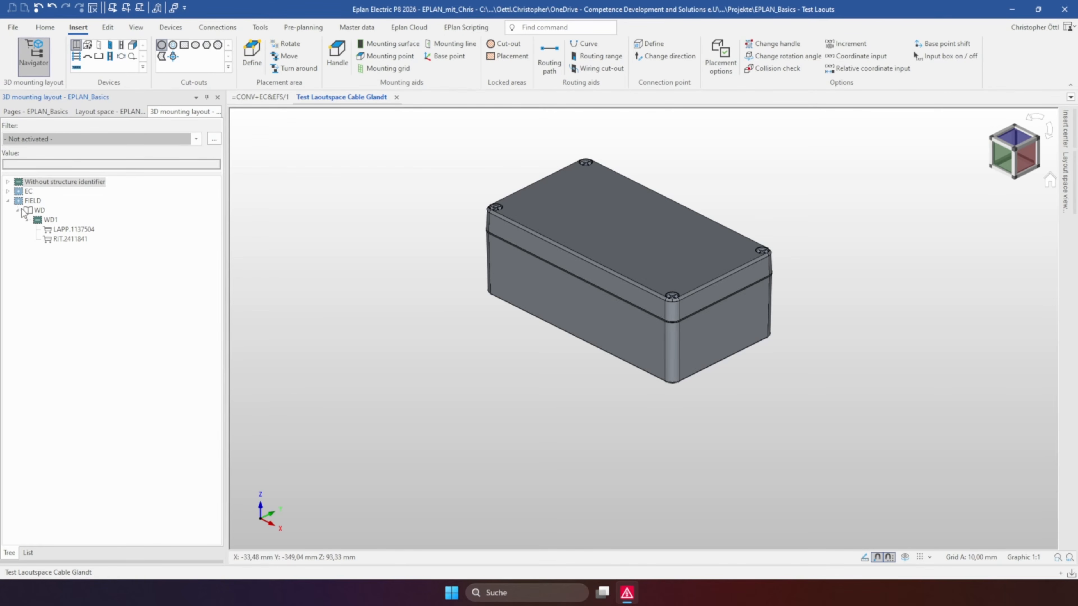
Place gland RIT.2411841 of WD1 on the enclosure's long front side, at about X 80 mm and Y 30 mm
click(48, 221)
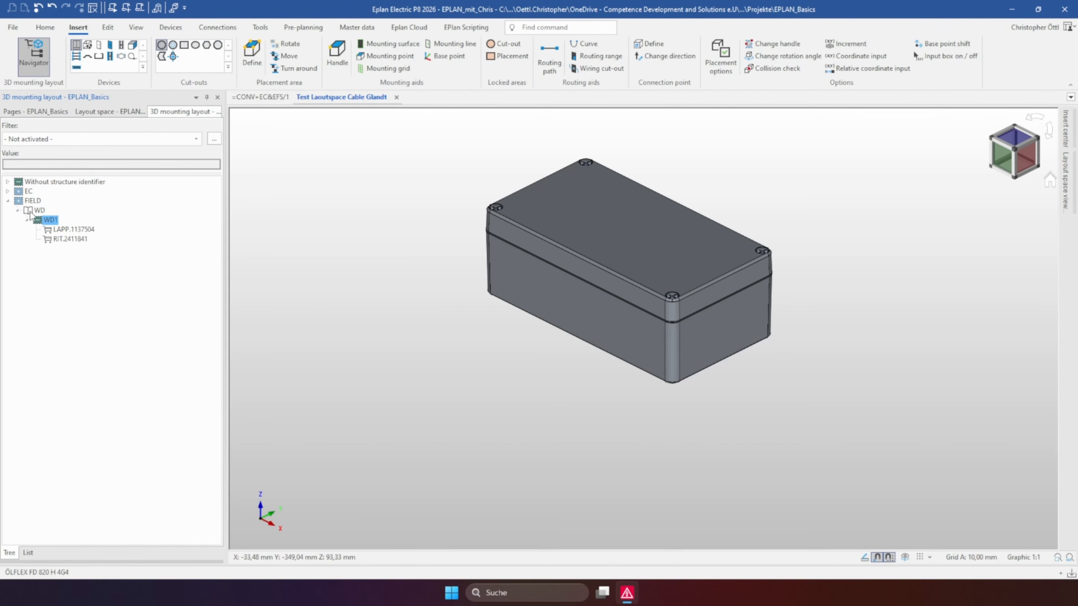
click(57, 240)
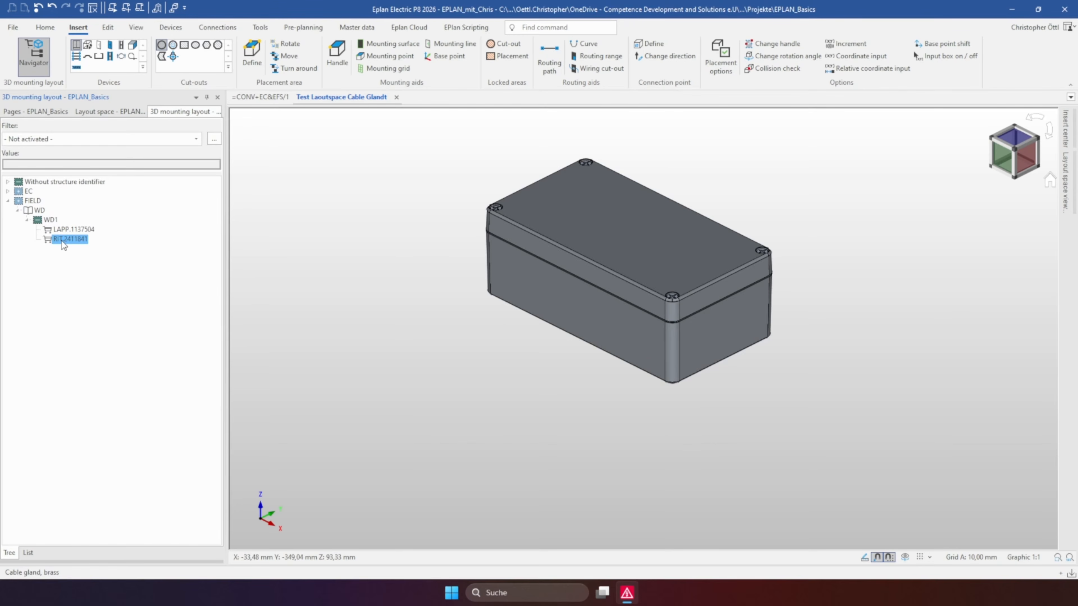
drag(63, 244, 572, 304)
scroll(561, 297, up, 5)
click(557, 305)
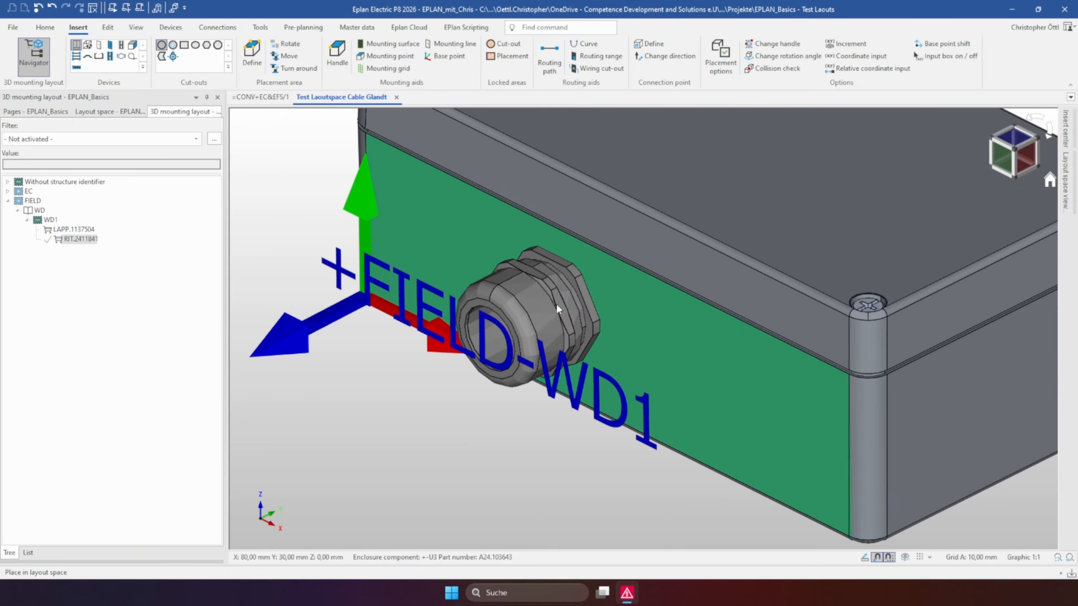
Set the font size of the placed gland's displayed DT label to 5 mm in its display properties
scroll(556, 309, down, 2)
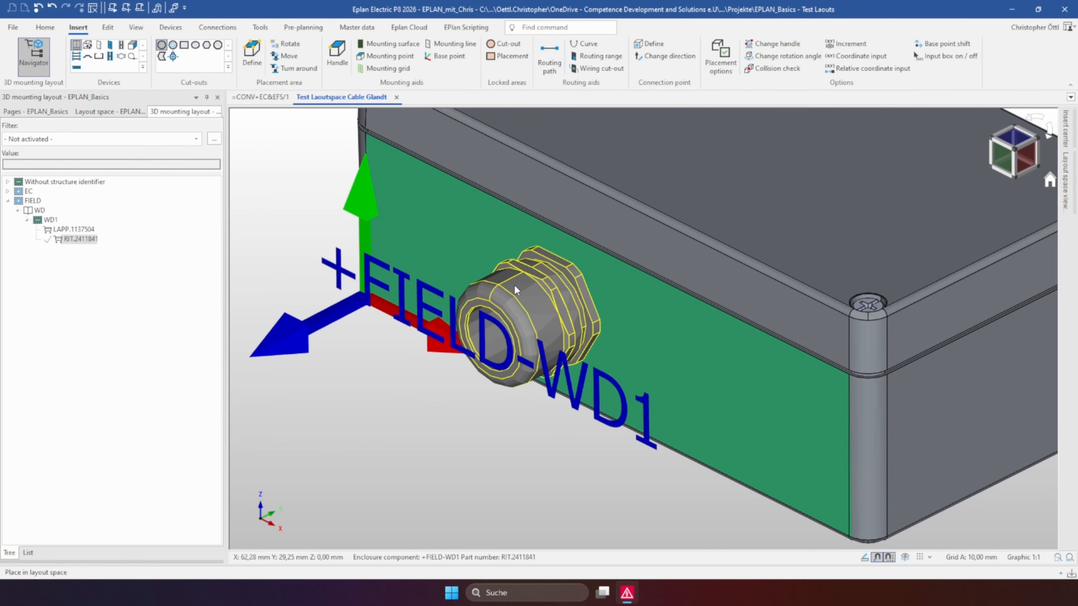
scroll(478, 289, down, 2)
middle_drag(457, 361, 490, 323)
scroll(490, 323, up, 4)
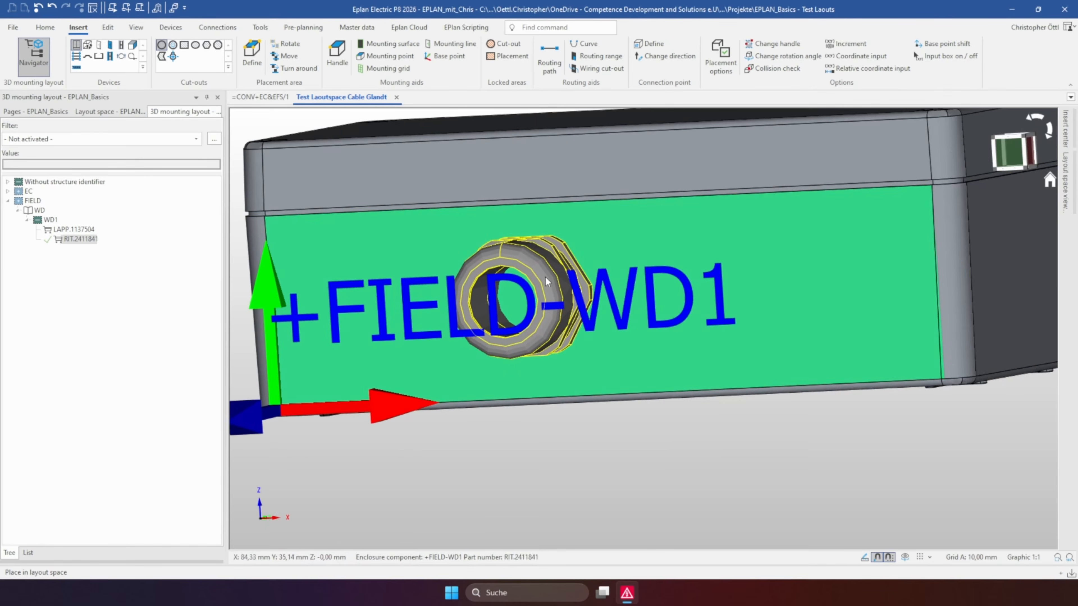
middle_drag(512, 274, 585, 289)
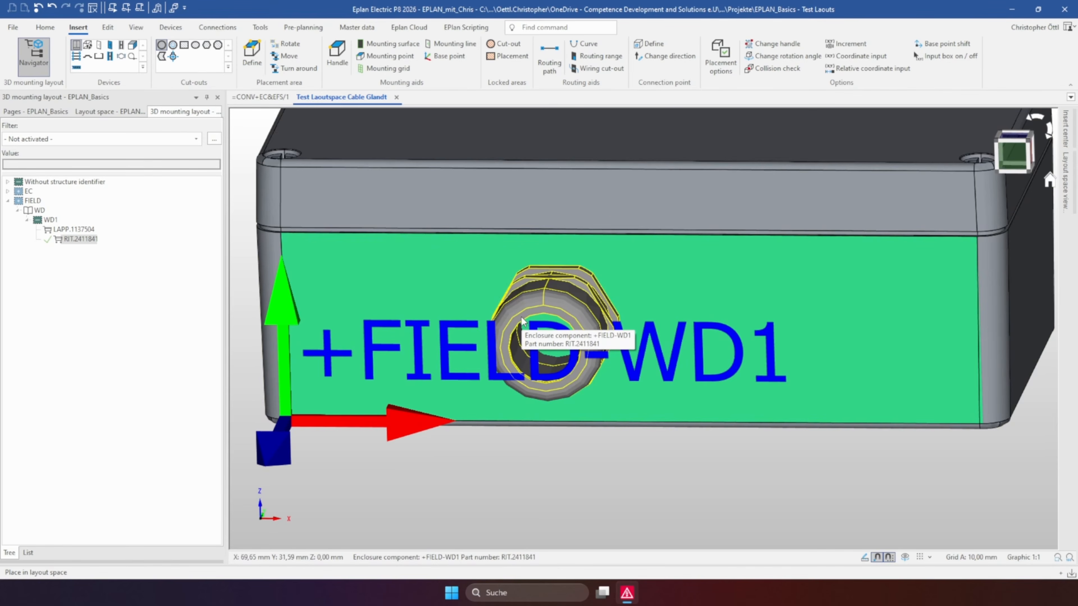
double_click(550, 300)
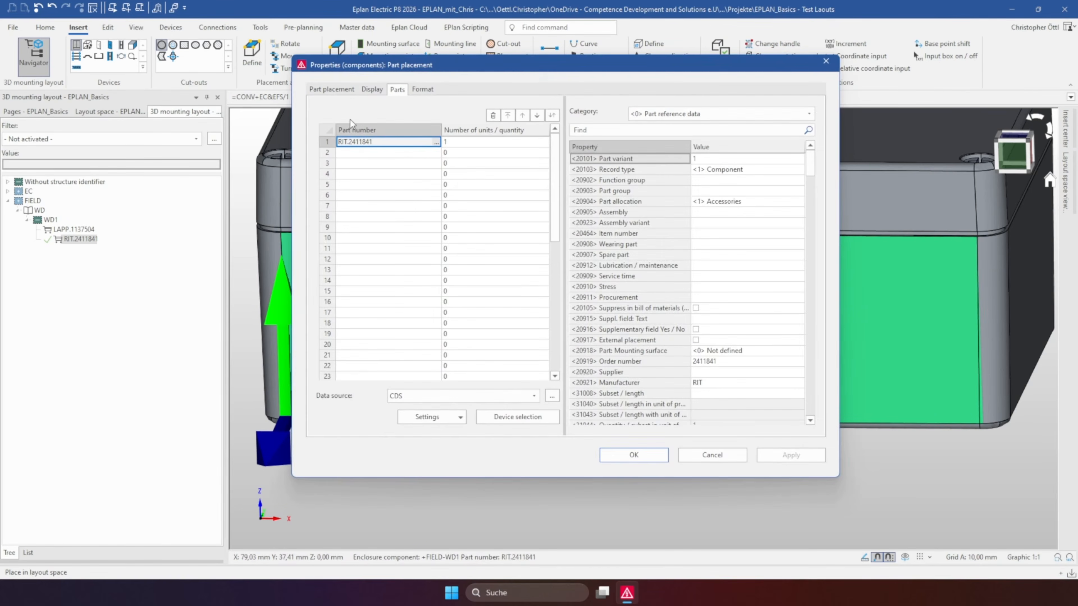
click(371, 89)
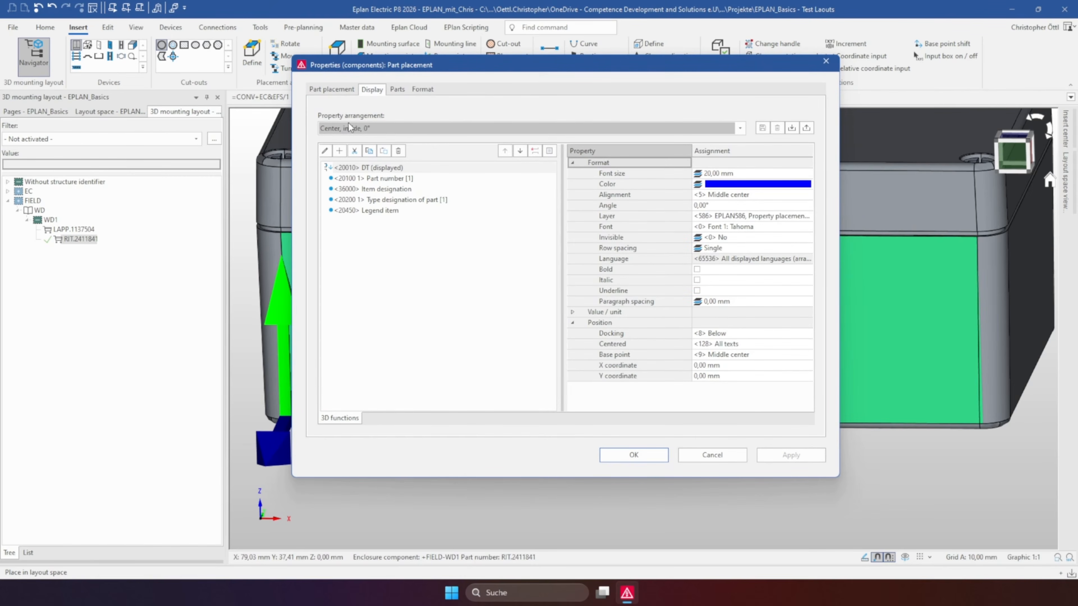
click(363, 168)
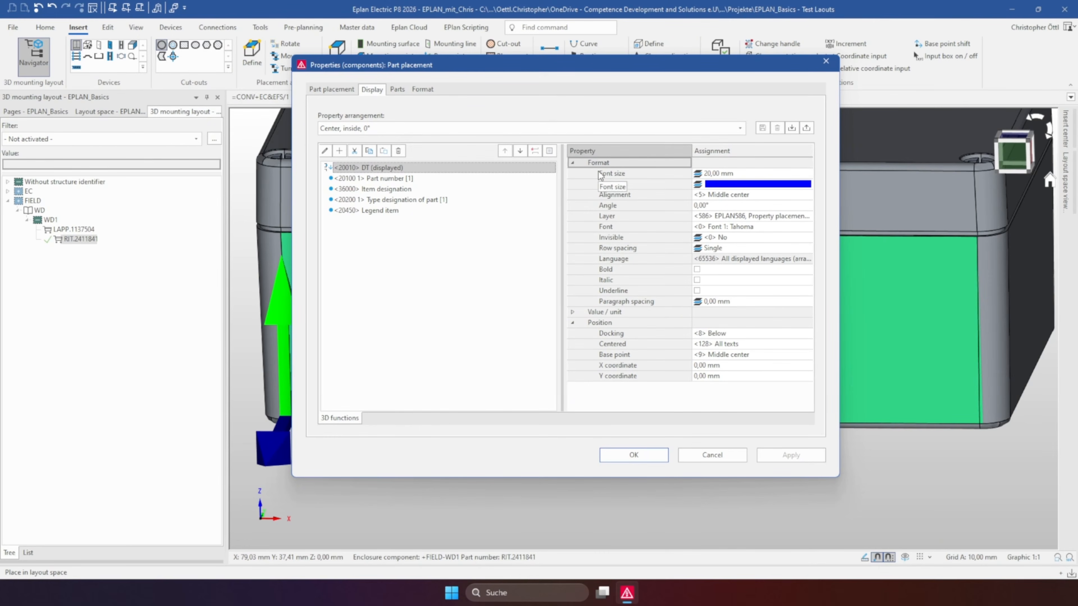
click(637, 175)
click(729, 173)
key(ctrl+a)
text(5)
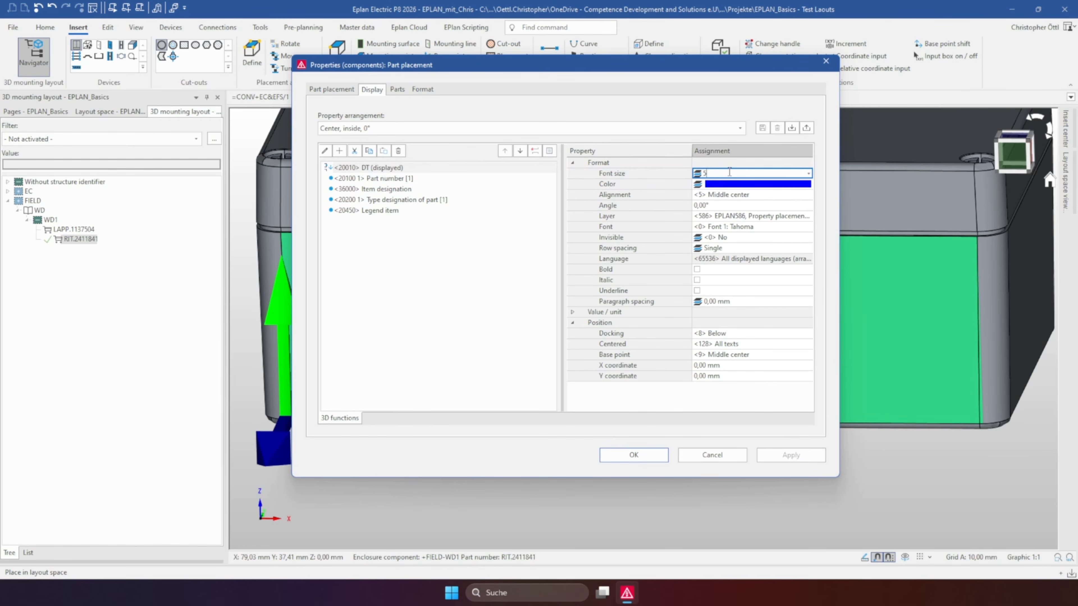
Set the displayed DT label's alignment to Middle left and its angle to 90°
click(808, 196)
click(807, 194)
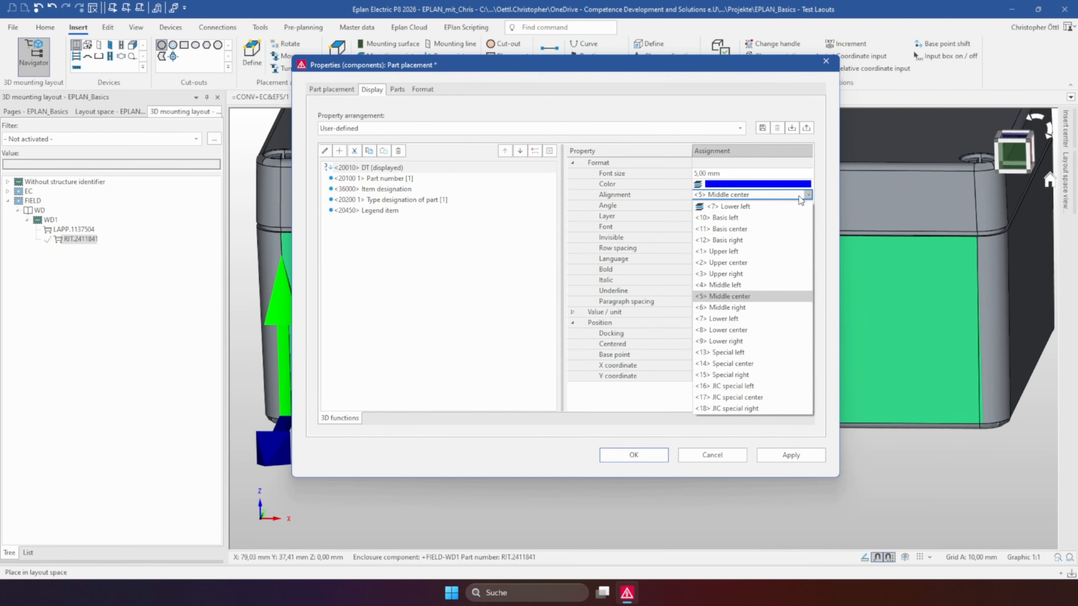
click(725, 285)
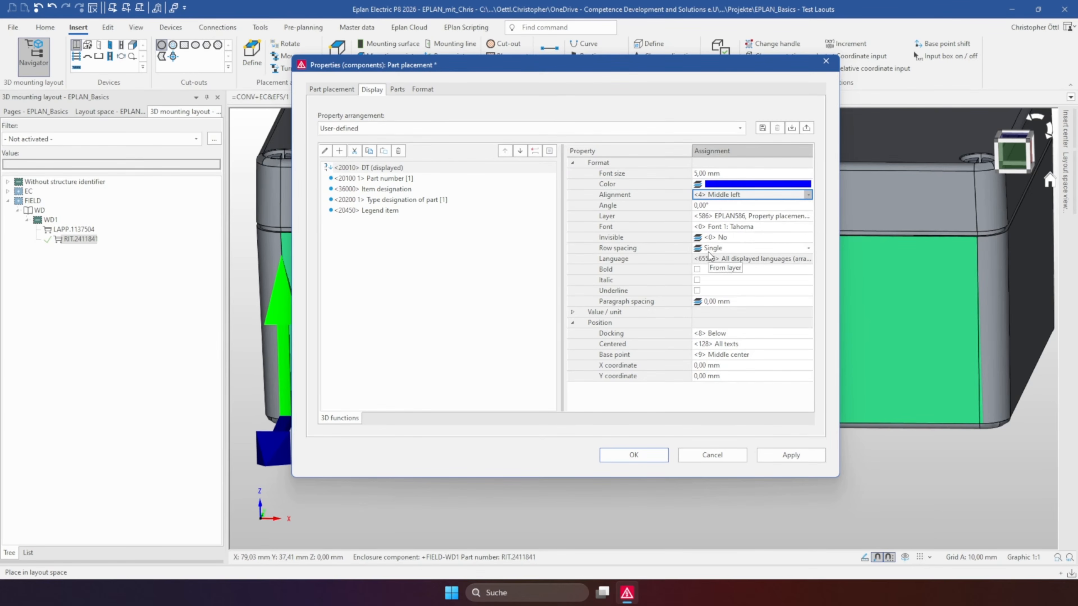
click(809, 206)
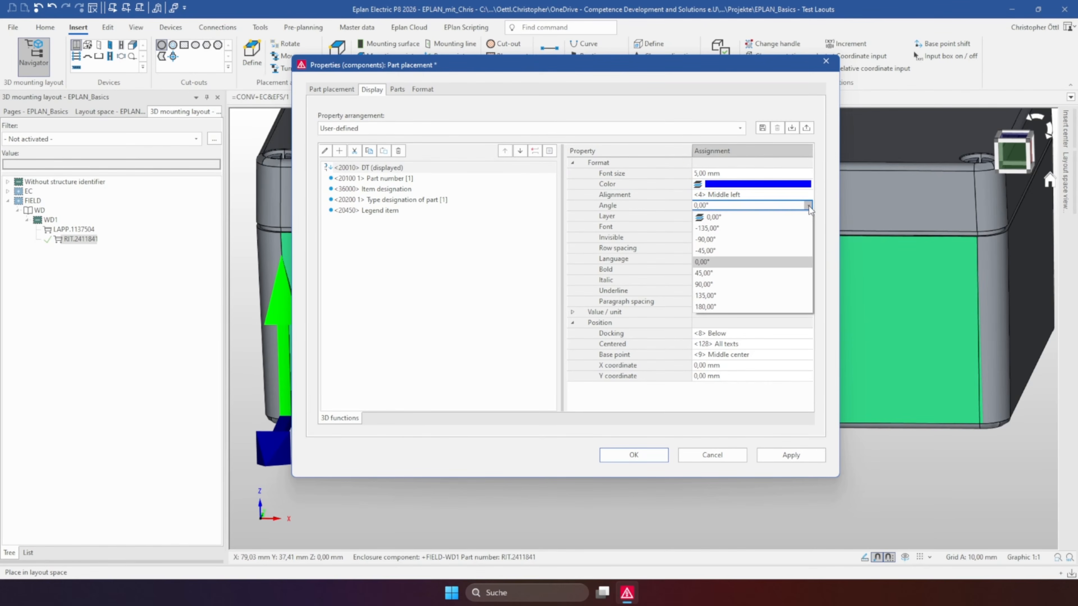
click(736, 284)
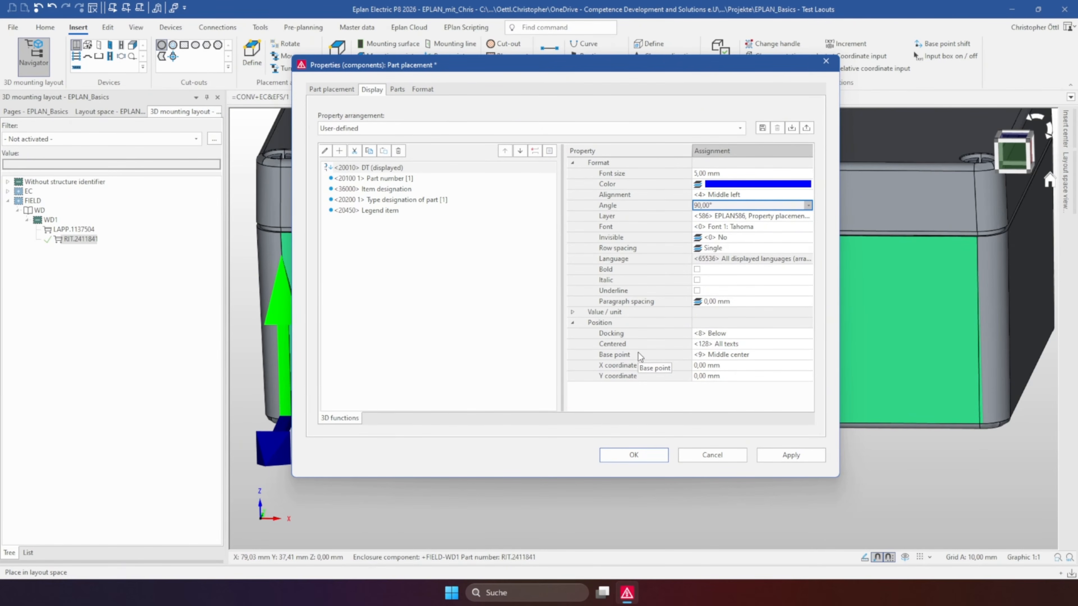
Set the displayed DT label's base point to Upper center and its Y coordinate to 5 mm
click(797, 356)
click(808, 355)
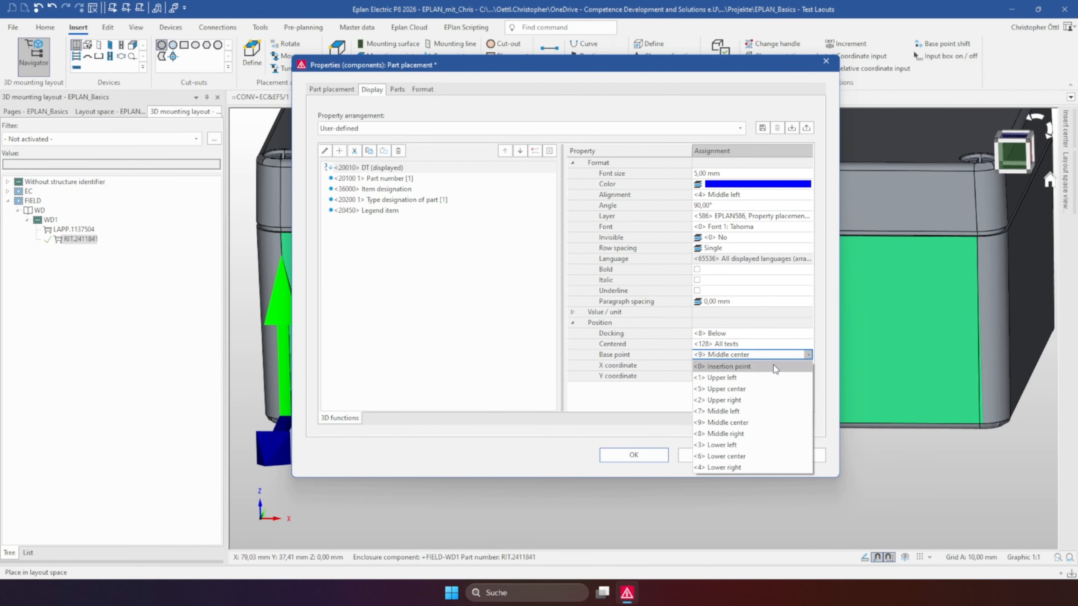
click(741, 390)
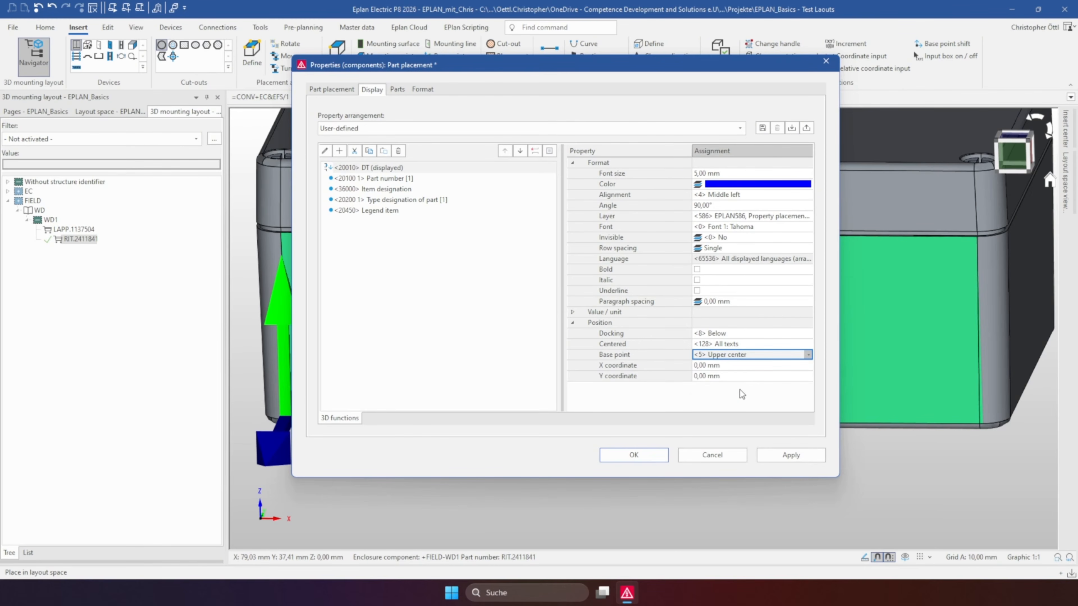
click(704, 377)
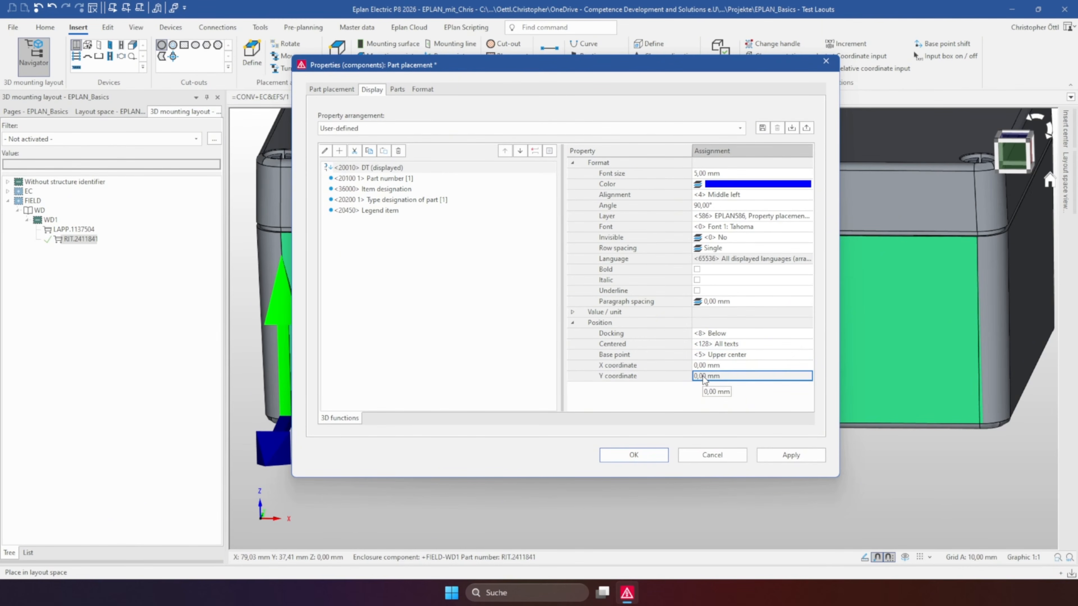
text(5)
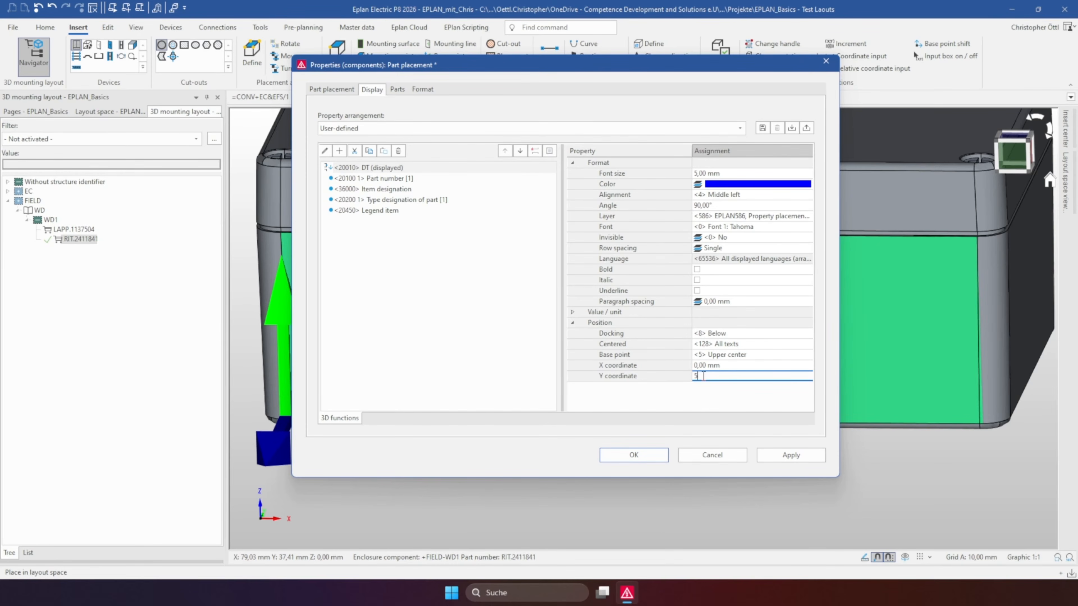
Save the label settings as the default property arrangement Top_center_outside_90° and apply them to the placed gland
click(764, 129)
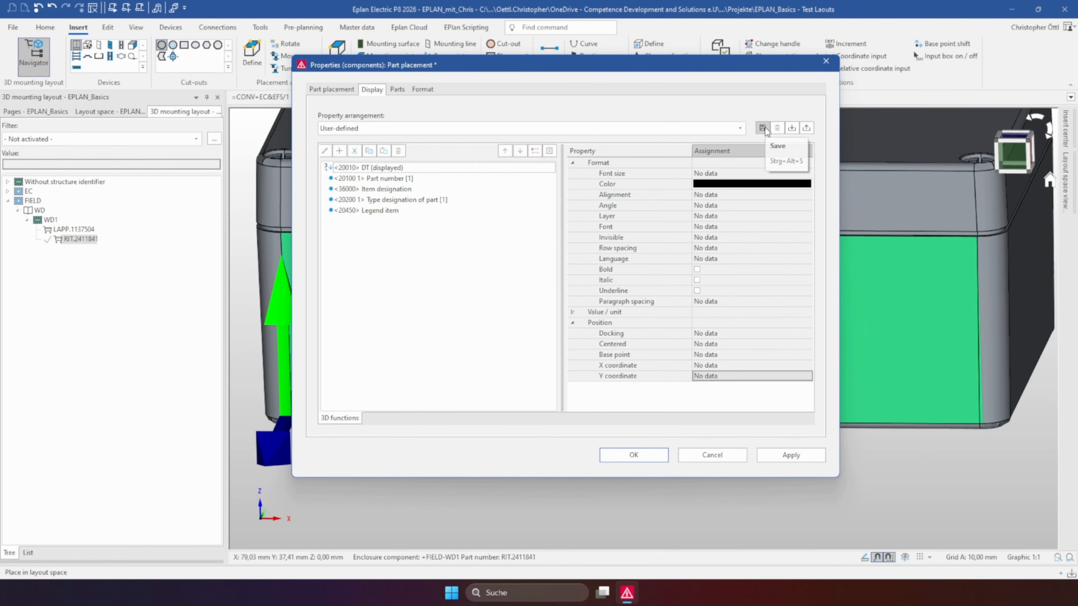
click(778, 146)
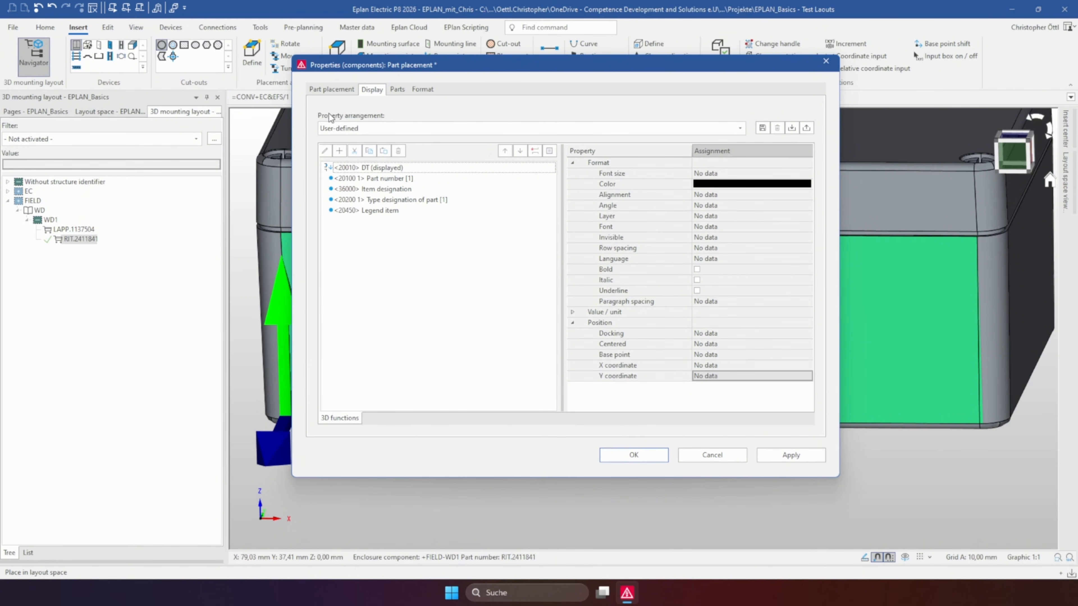
click(762, 132)
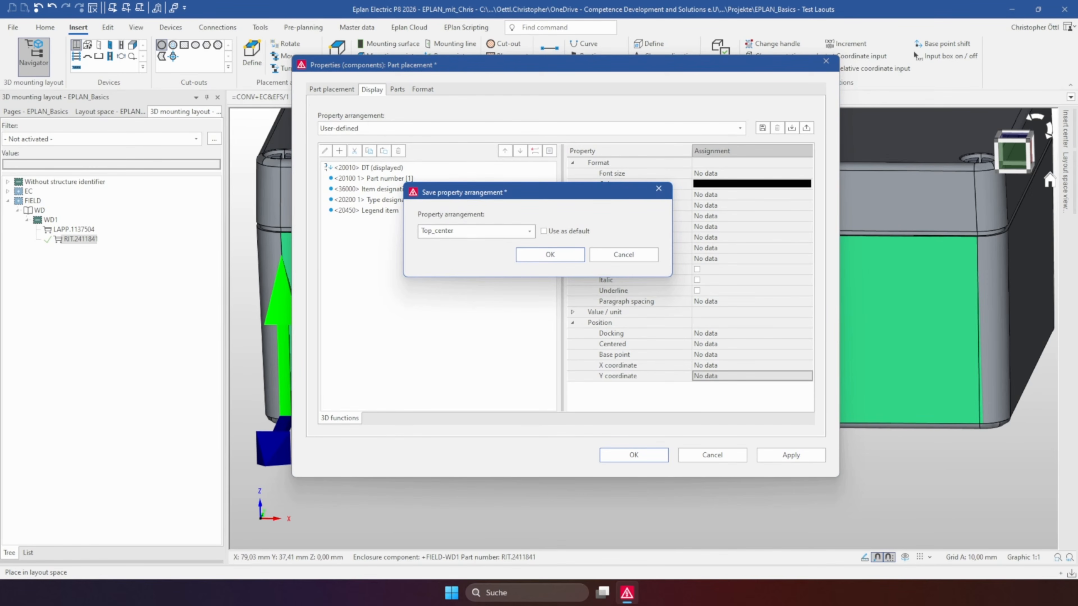
text(utside_90)
click(544, 231)
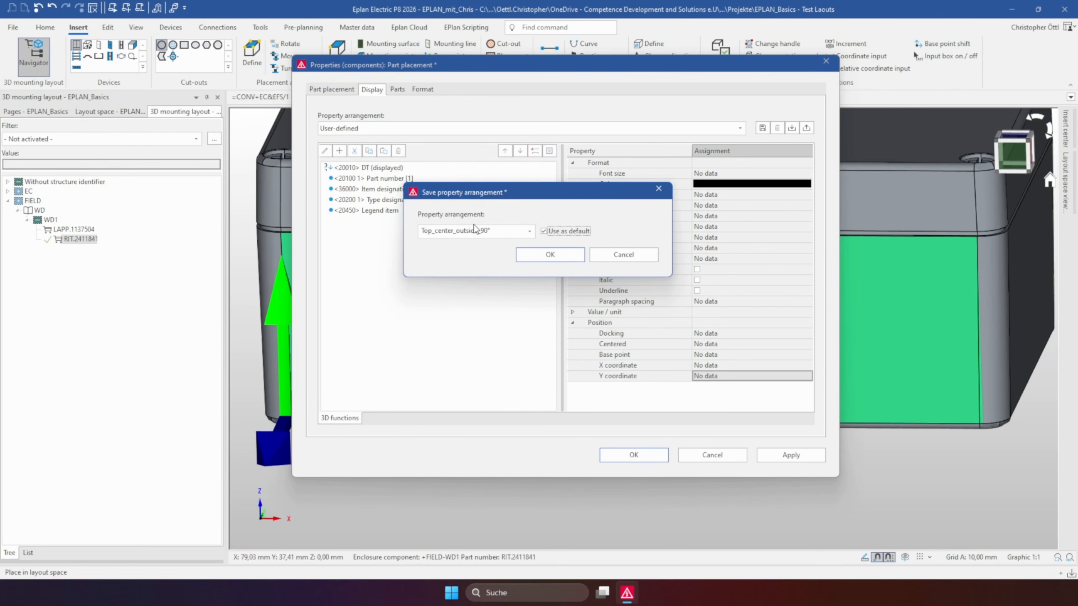
click(536, 256)
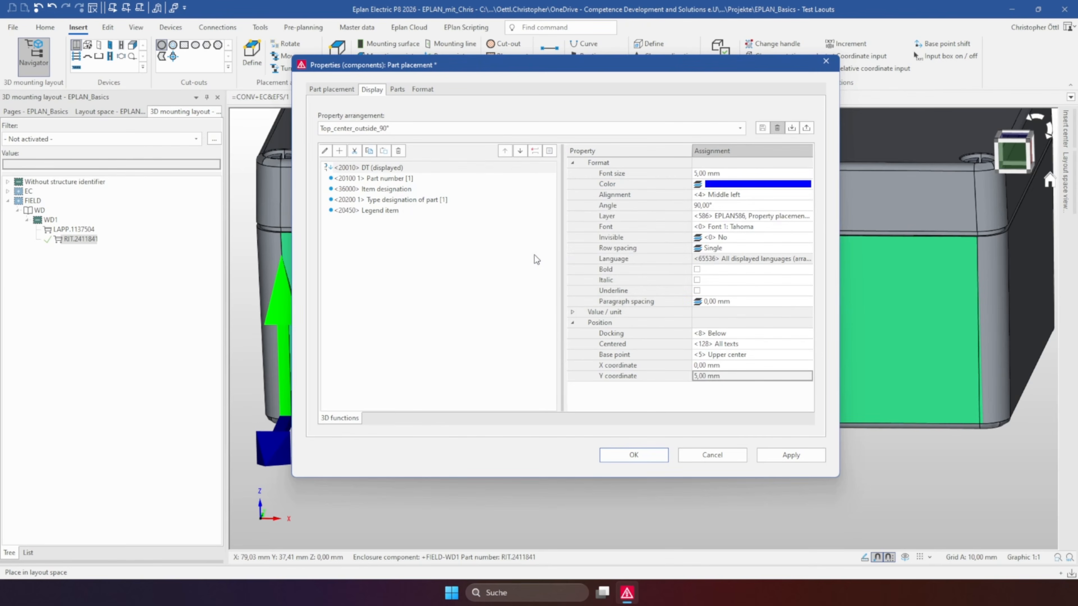
click(645, 457)
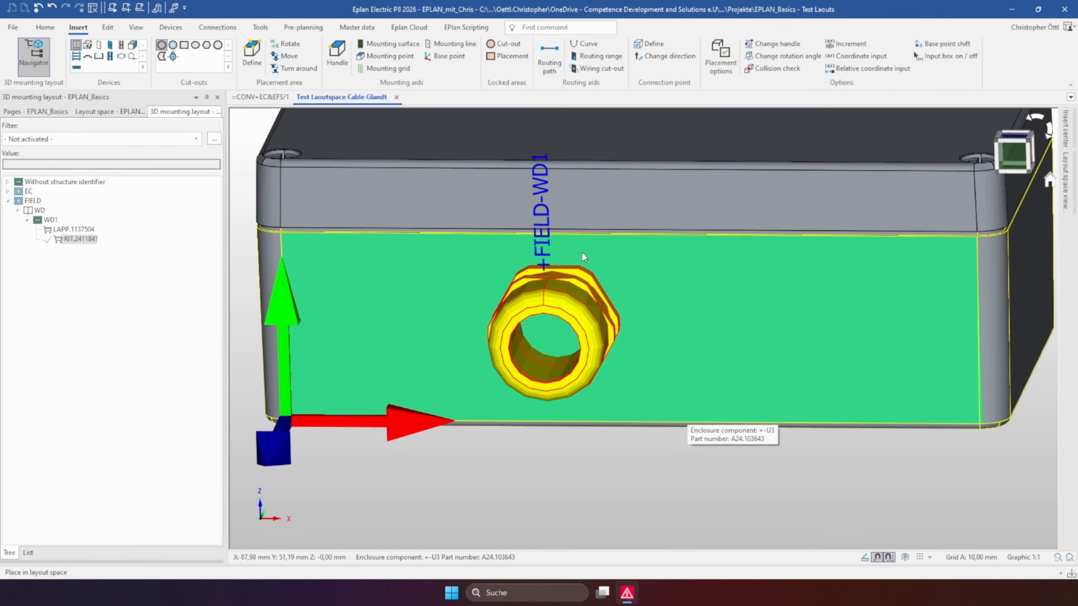
Inspect the placed gland and its label in 3D, and go from the gland to cable WD1 in the schematic
shift+middle_drag(582, 252, 413, 296)
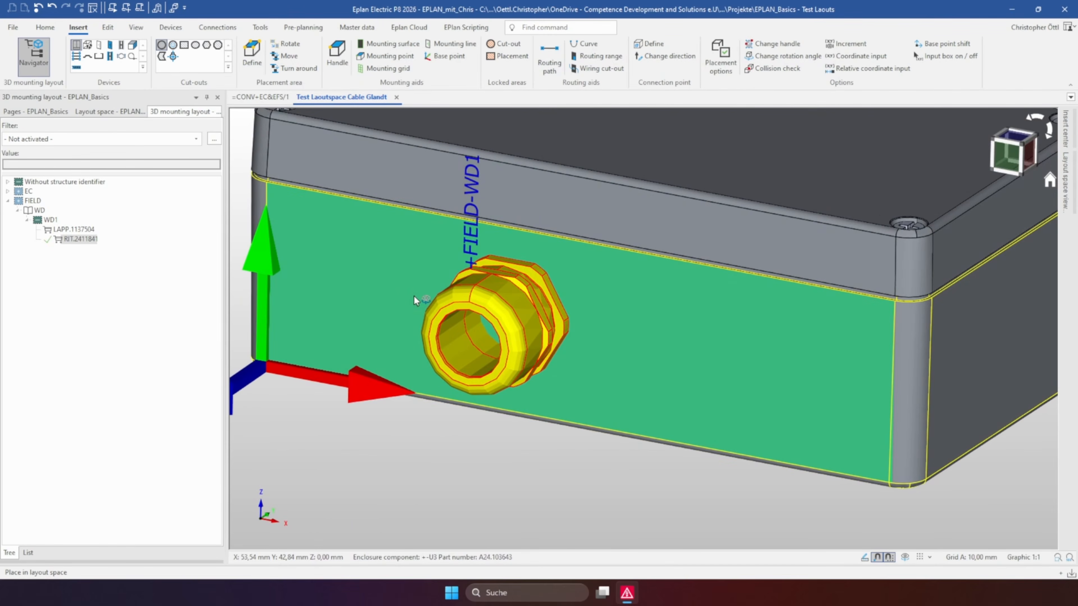
scroll(484, 223, up, 3)
scroll(453, 330, down, 3)
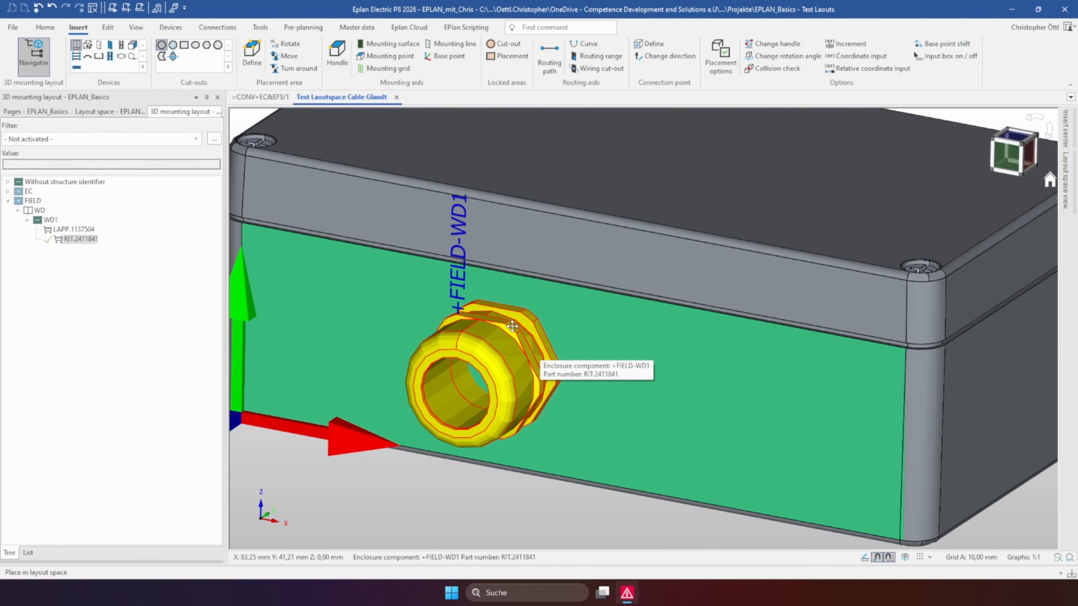
scroll(498, 260, down, 1)
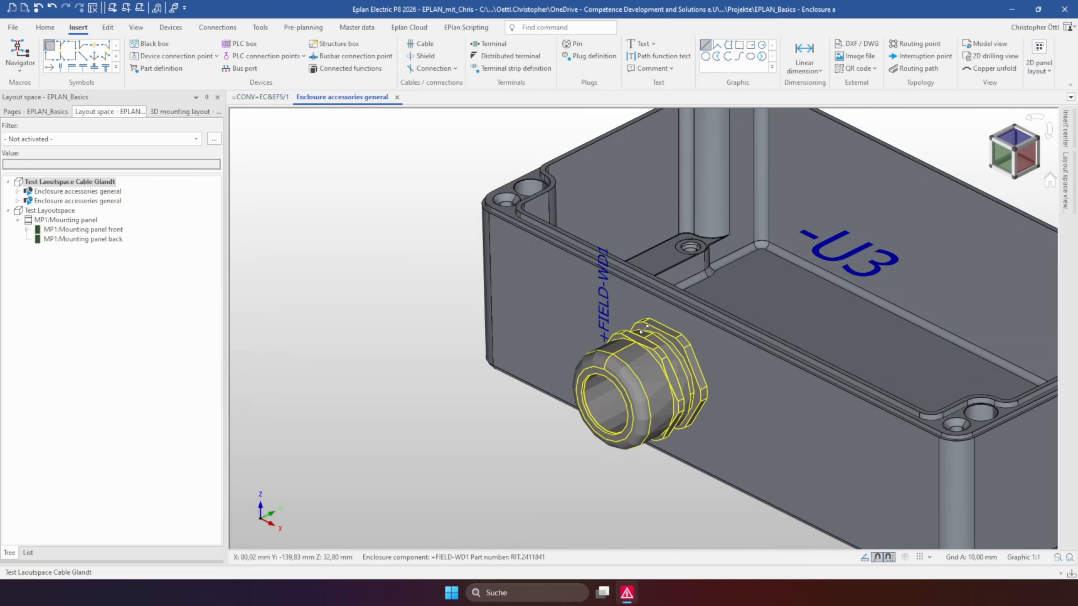
click(604, 406)
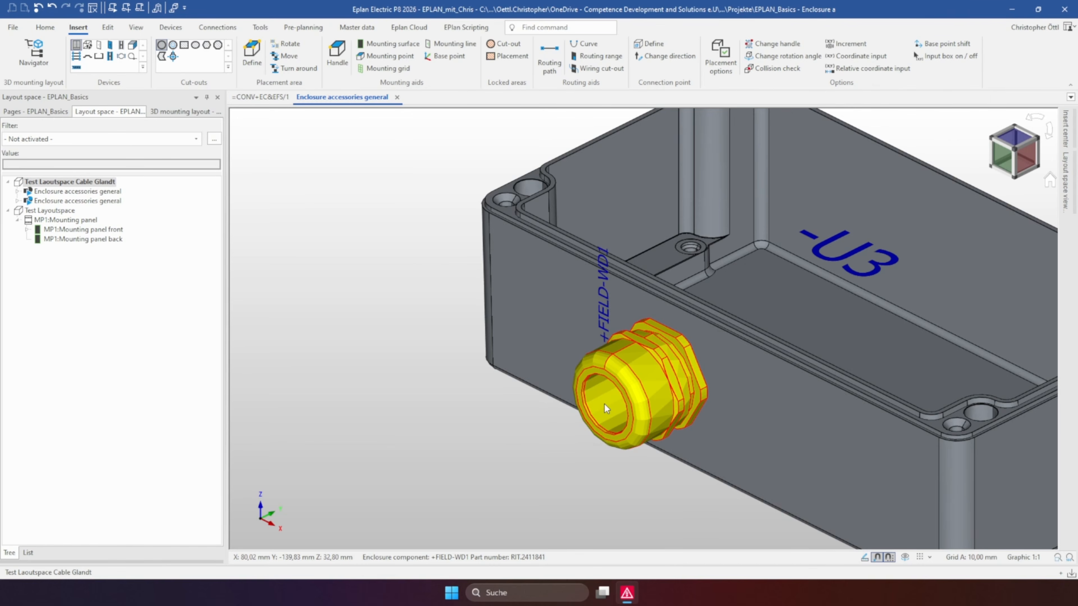
key(f)
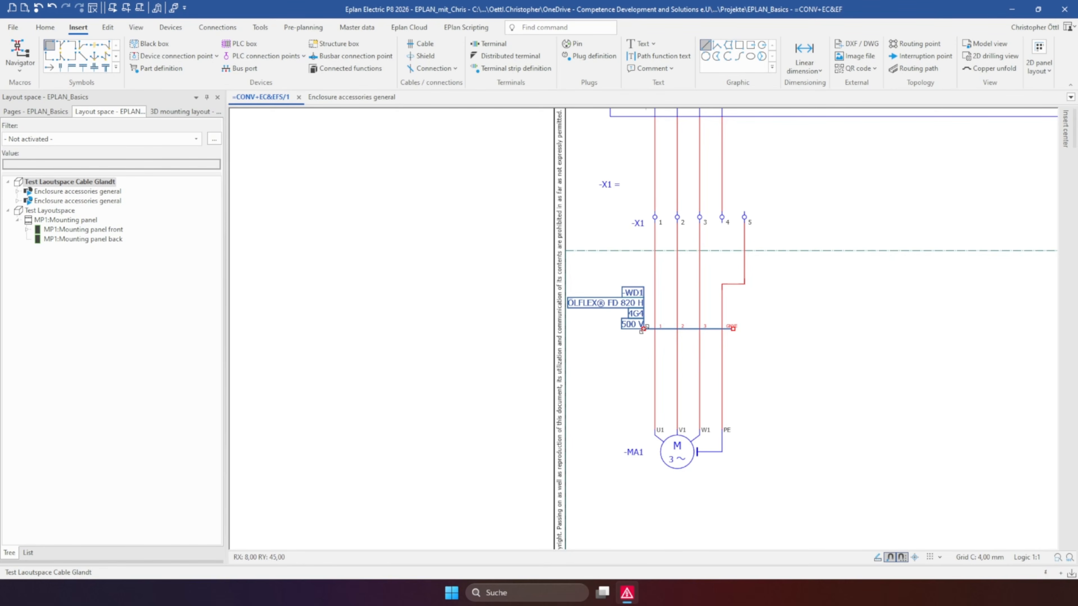
middle_drag(878, 265, 621, 280)
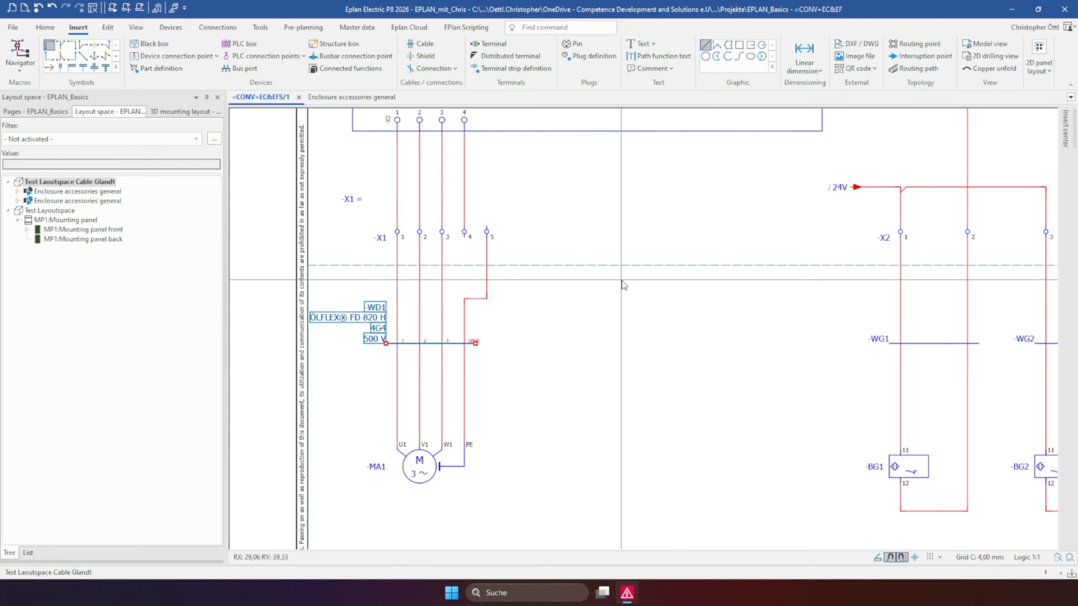